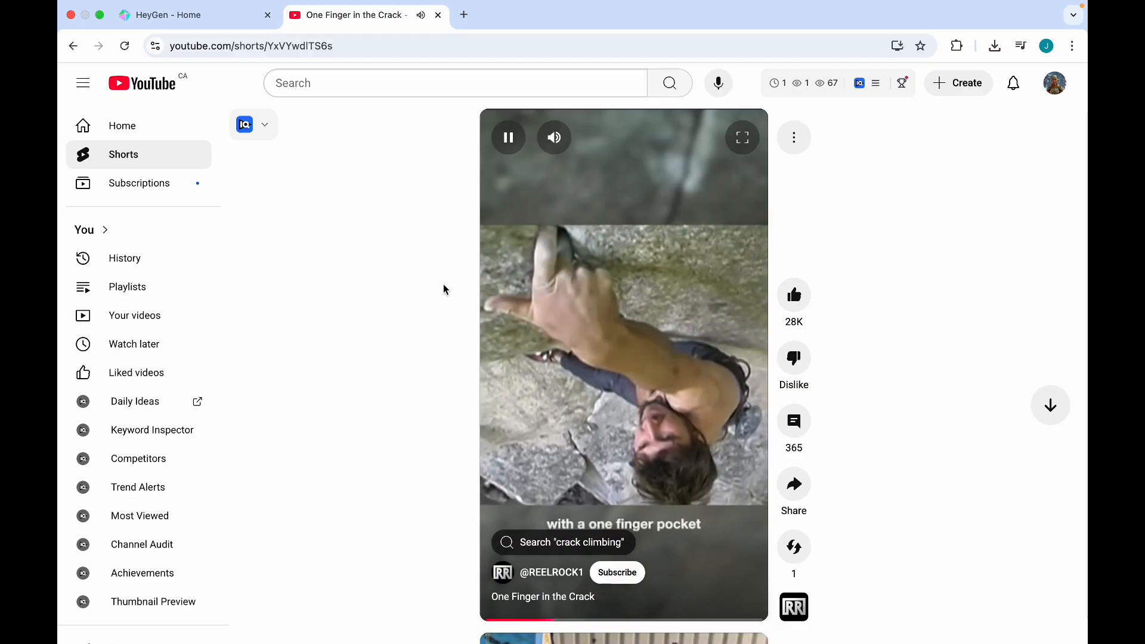
Pause the YouTube Short, switch to HeyGen and open the list of video projects.
click(509, 148)
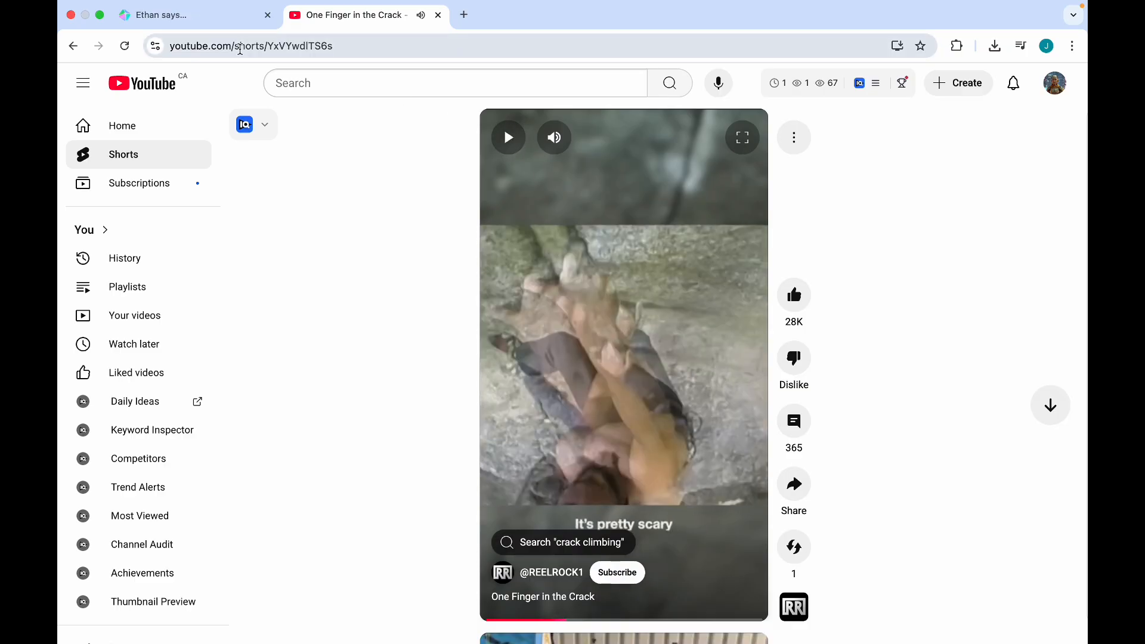
click(189, 16)
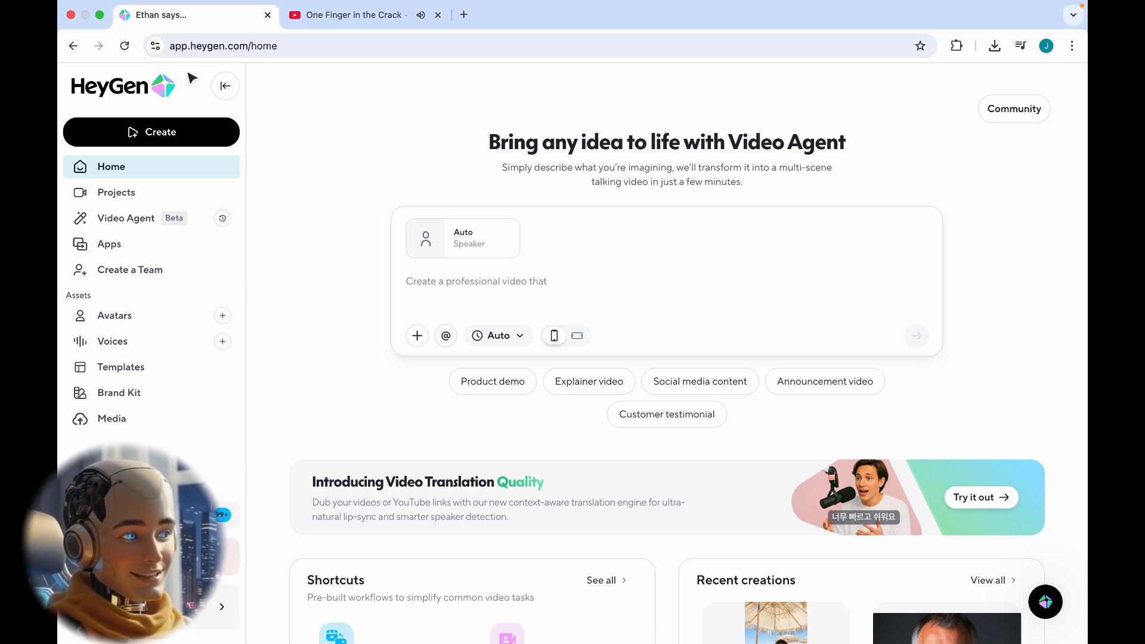
click(183, 200)
scroll(190, 198, down, 3)
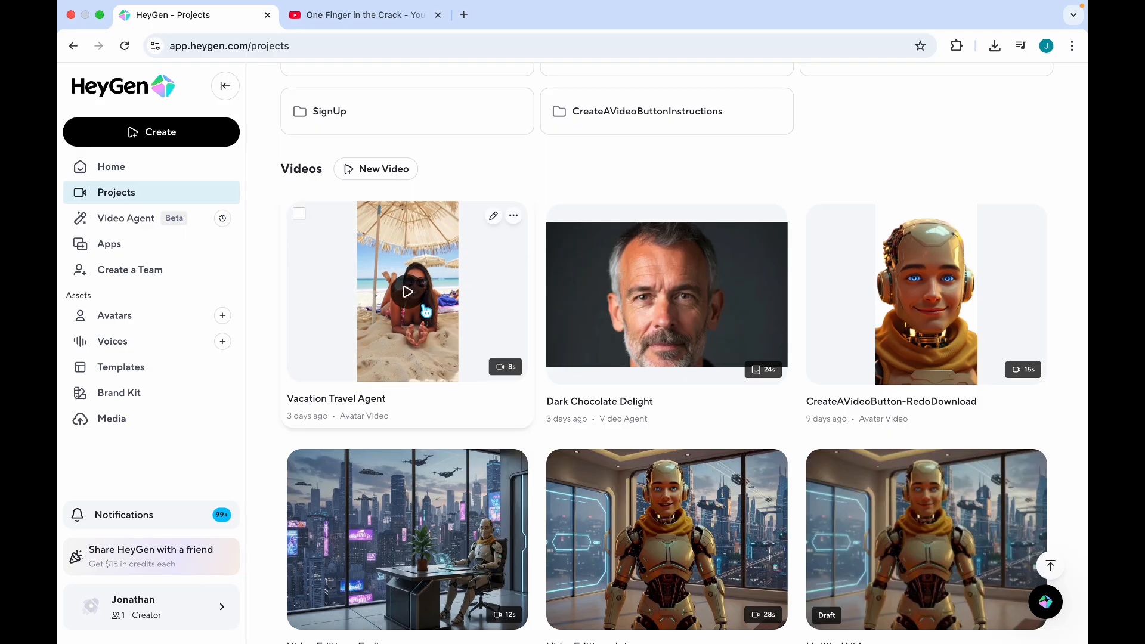
Play the original Vacation Travel Agent video and return to the projects list.
click(409, 300)
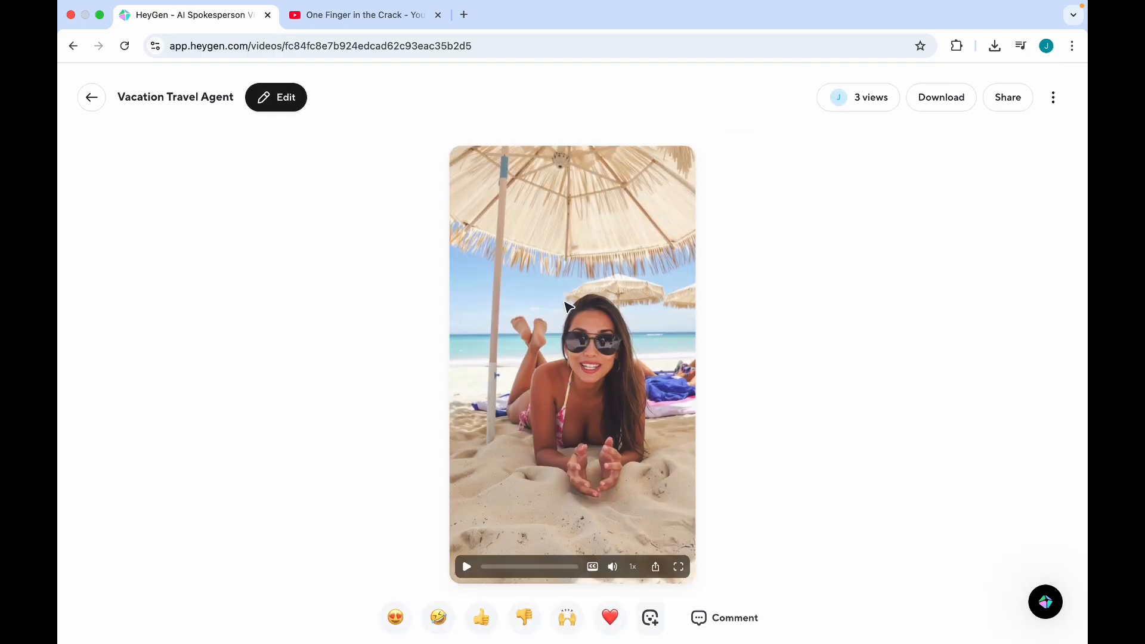
click(467, 564)
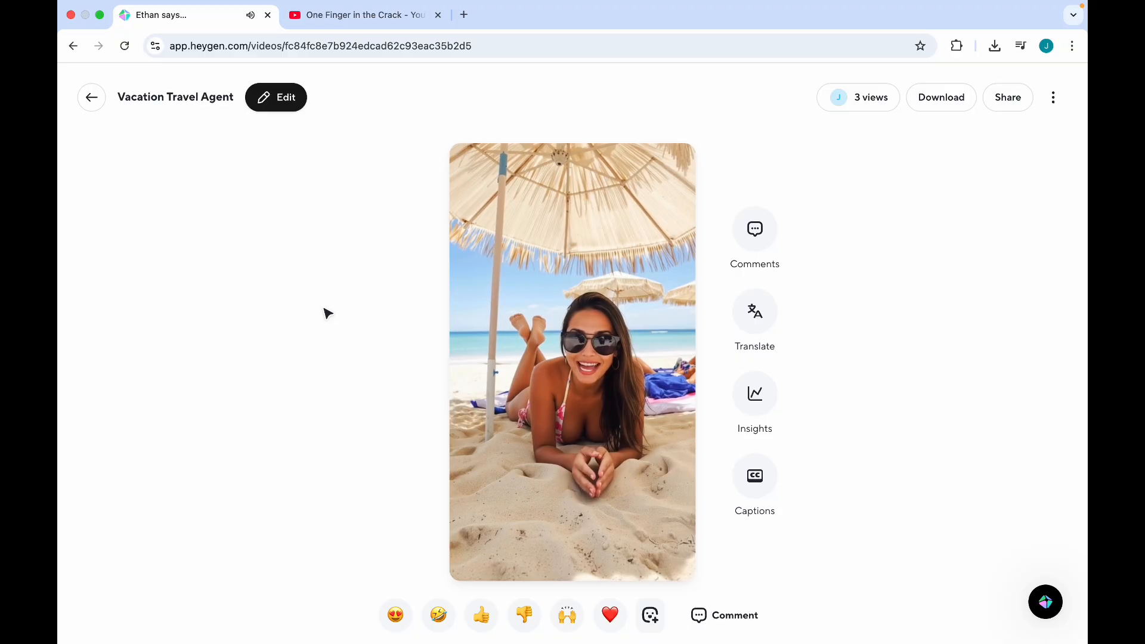
click(91, 99)
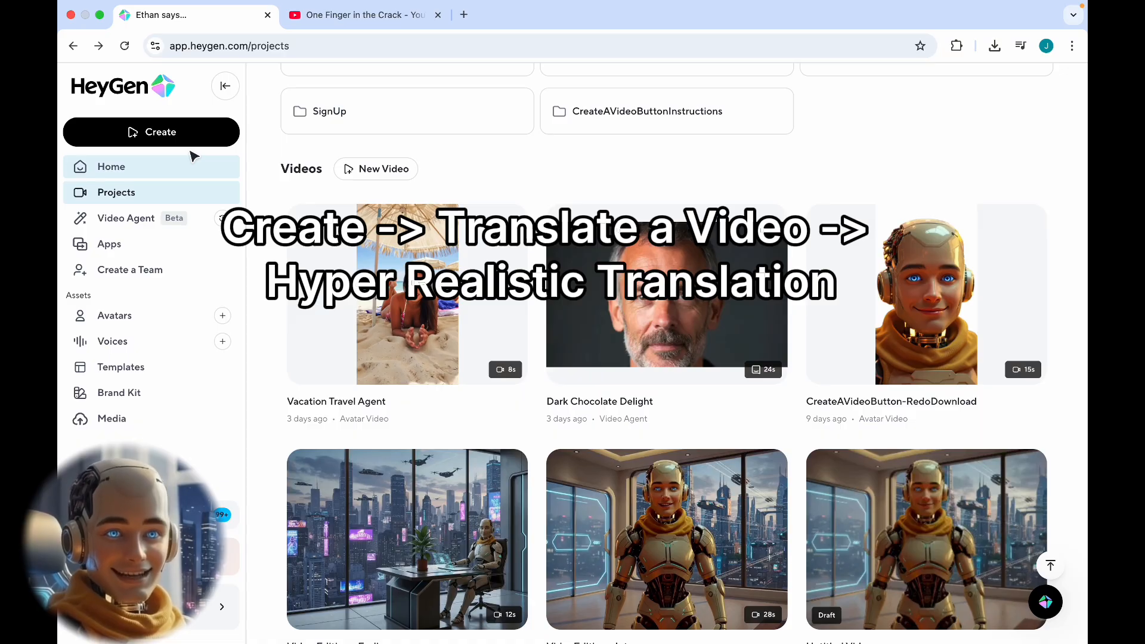
Start a hyper-realistic video translation with the local file Vacation Travel Agent.mp4 from Documents.
click(189, 145)
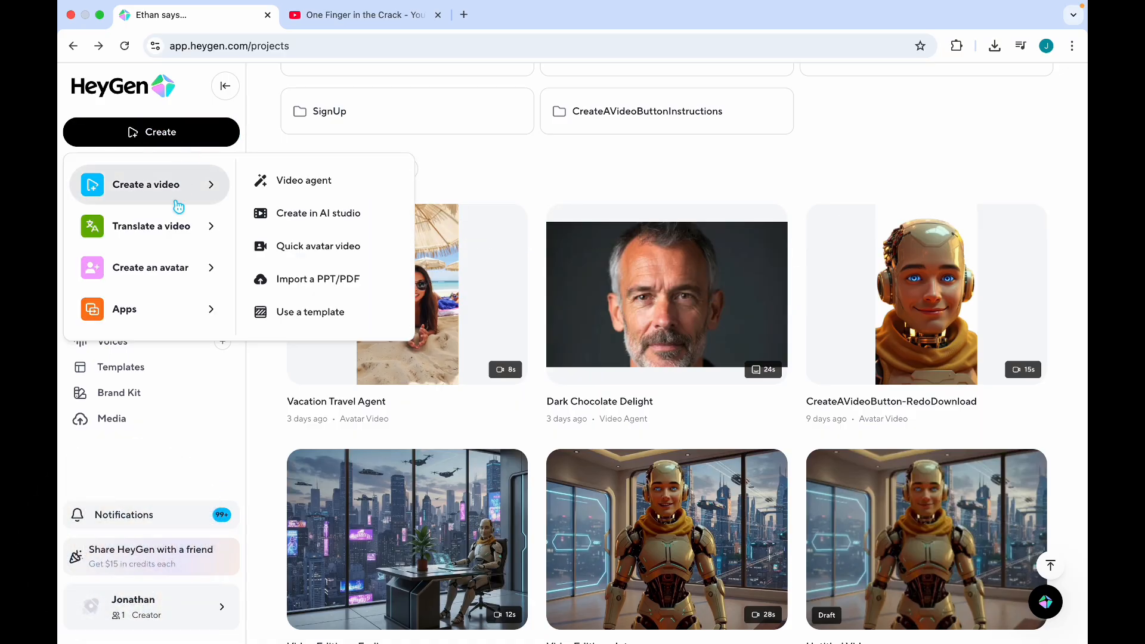
mouse_move(174, 235)
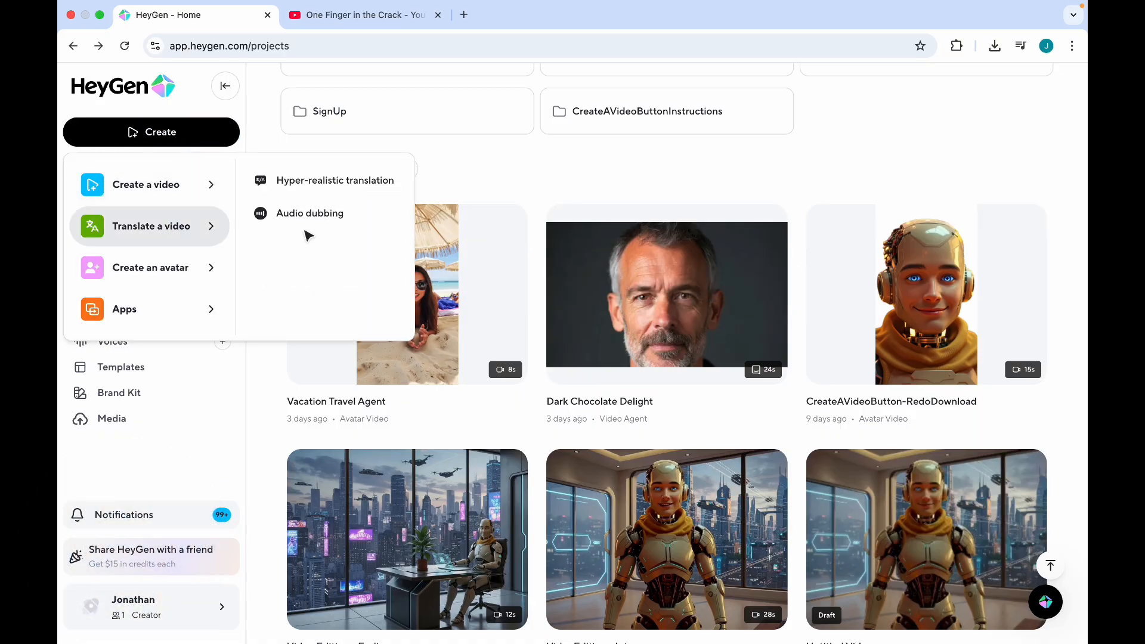
click(348, 183)
click(576, 348)
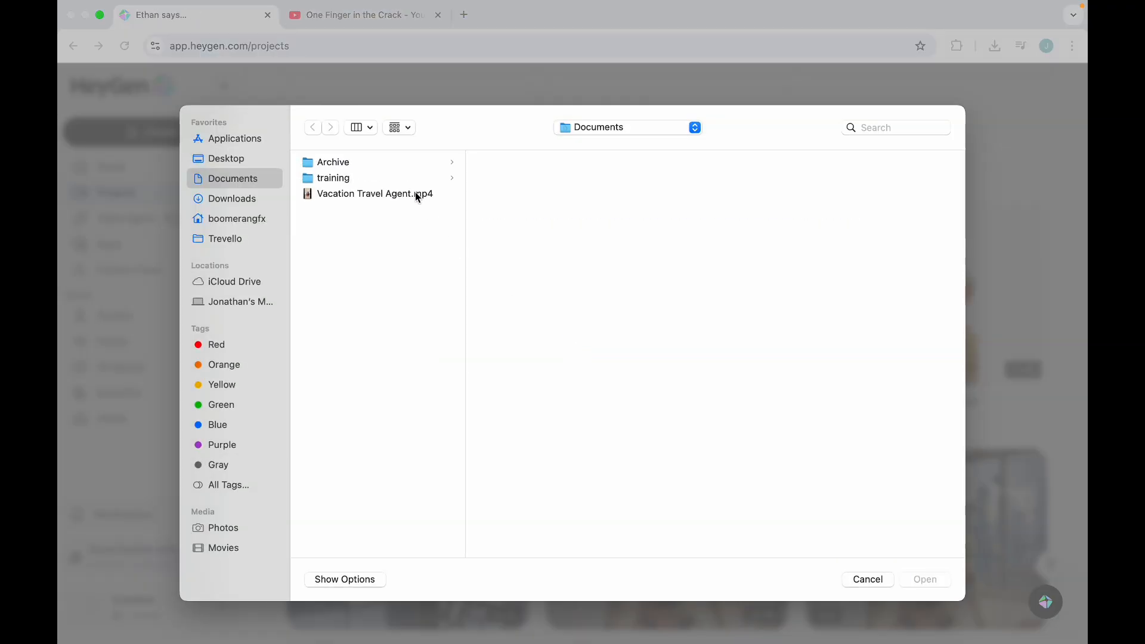
click(418, 195)
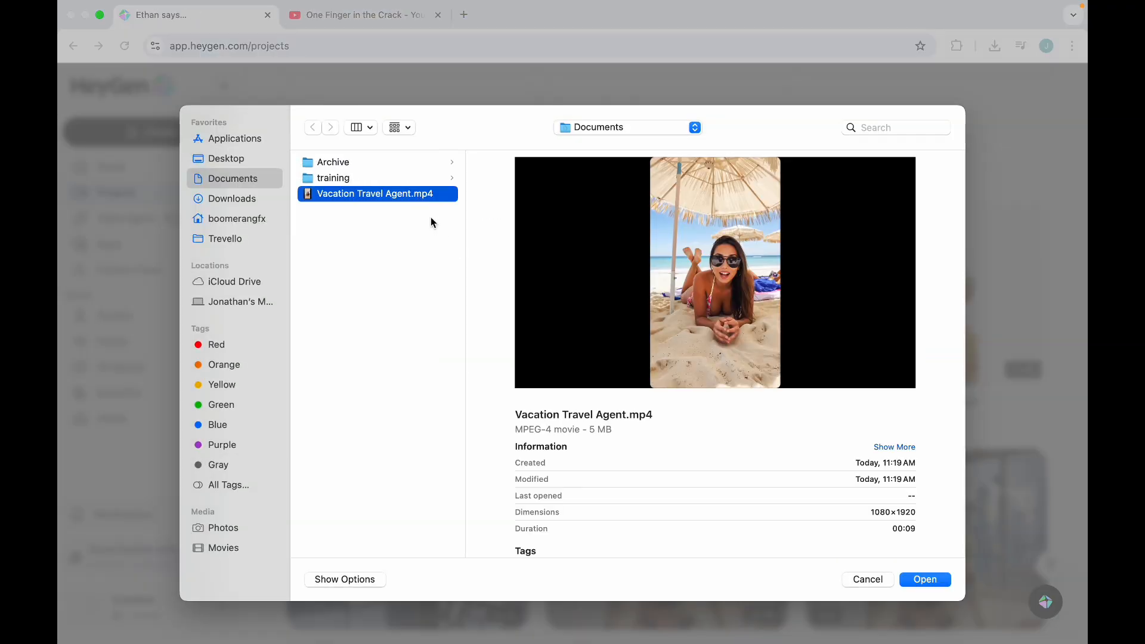
click(938, 584)
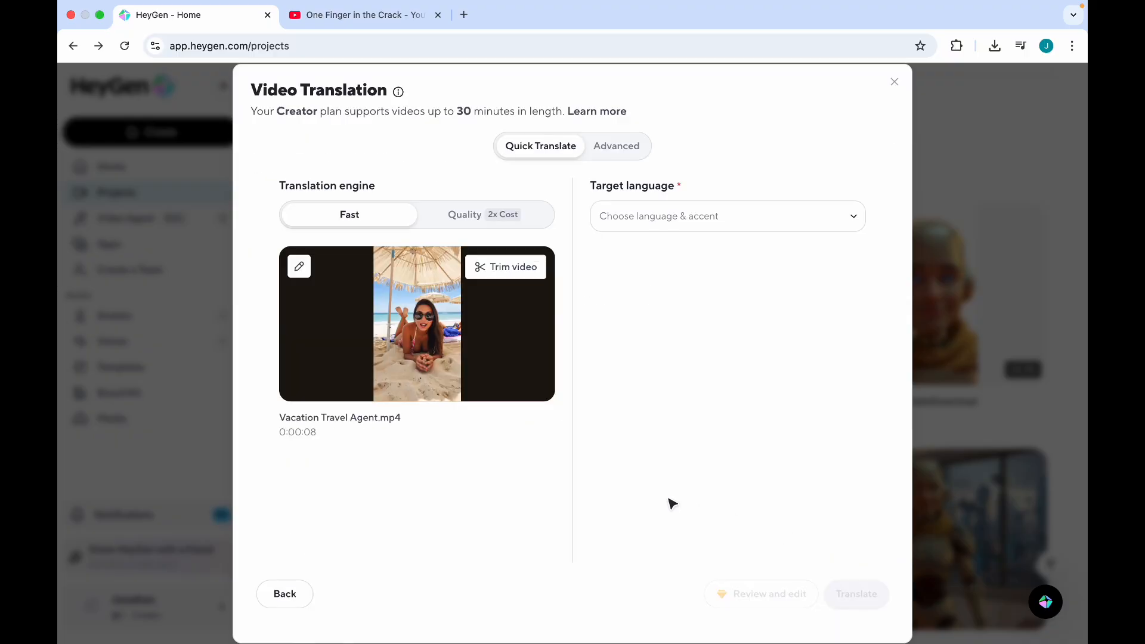
Set the target language to Spanish and submit the translation with the Fast engine.
click(654, 218)
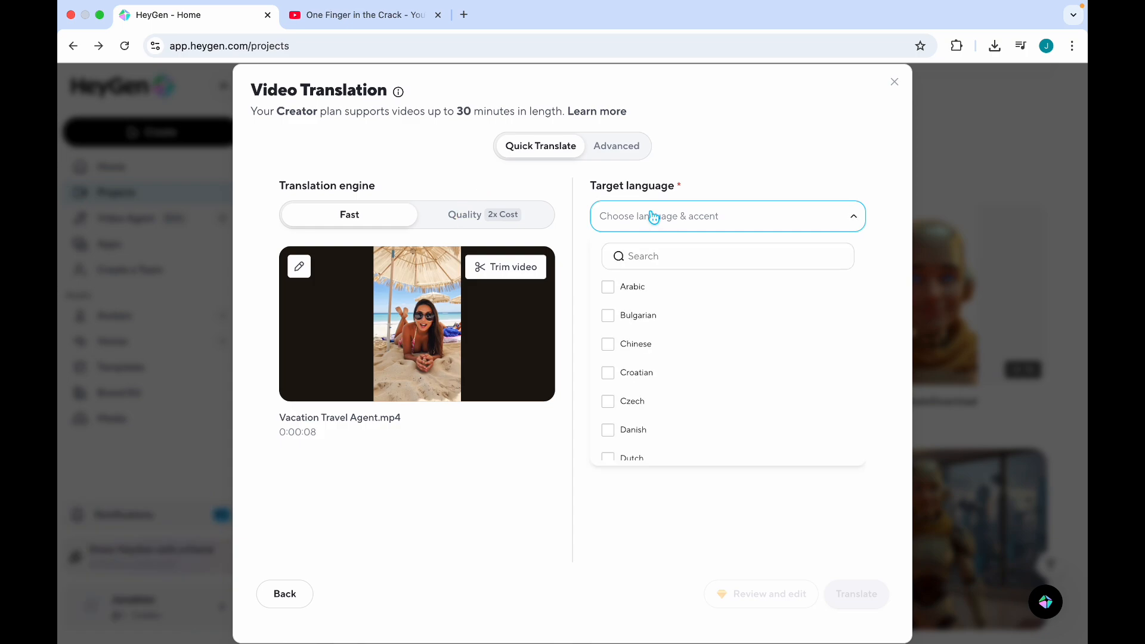
click(656, 253)
text(sp)
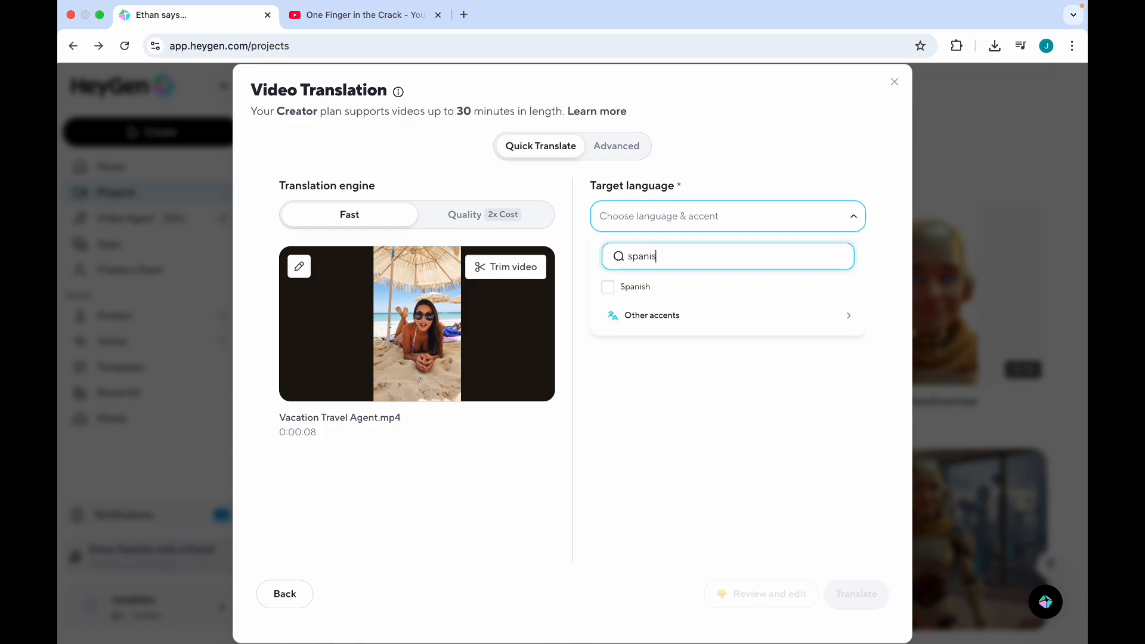
text(anis)
click(632, 288)
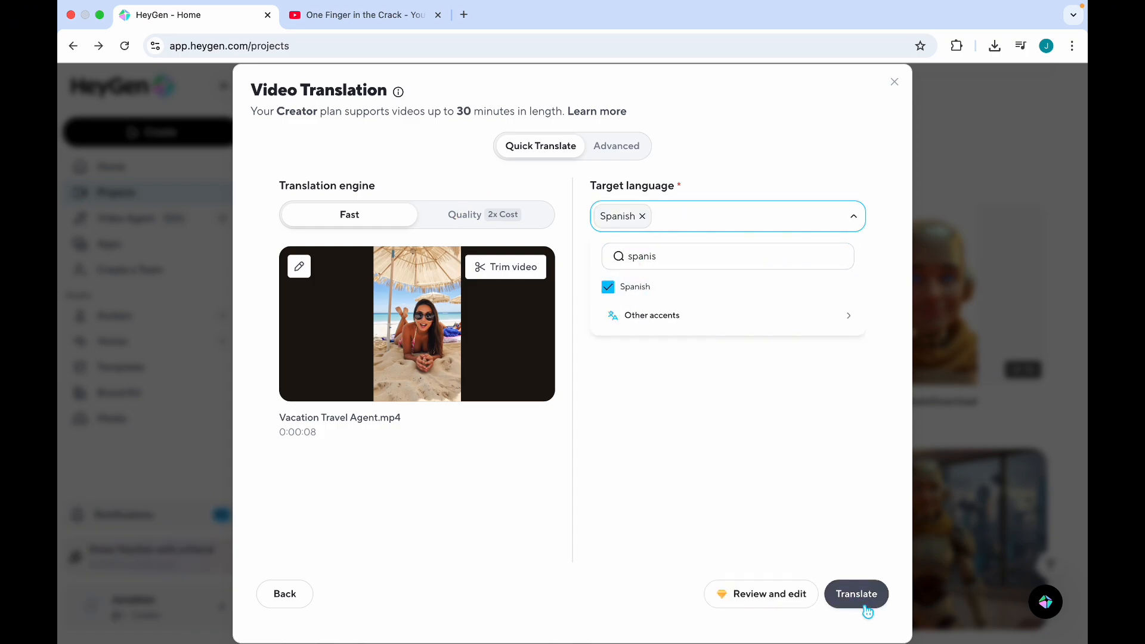
click(866, 597)
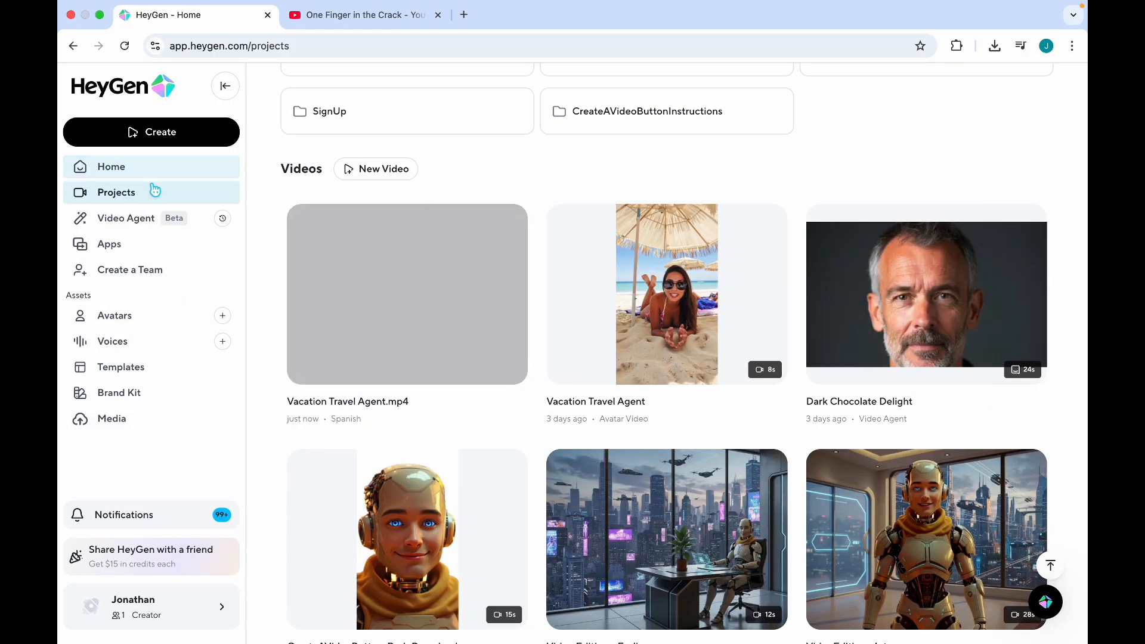
Start a second hyper-realistic translation using the same Vacation Travel Agent.mp4 file.
click(174, 133)
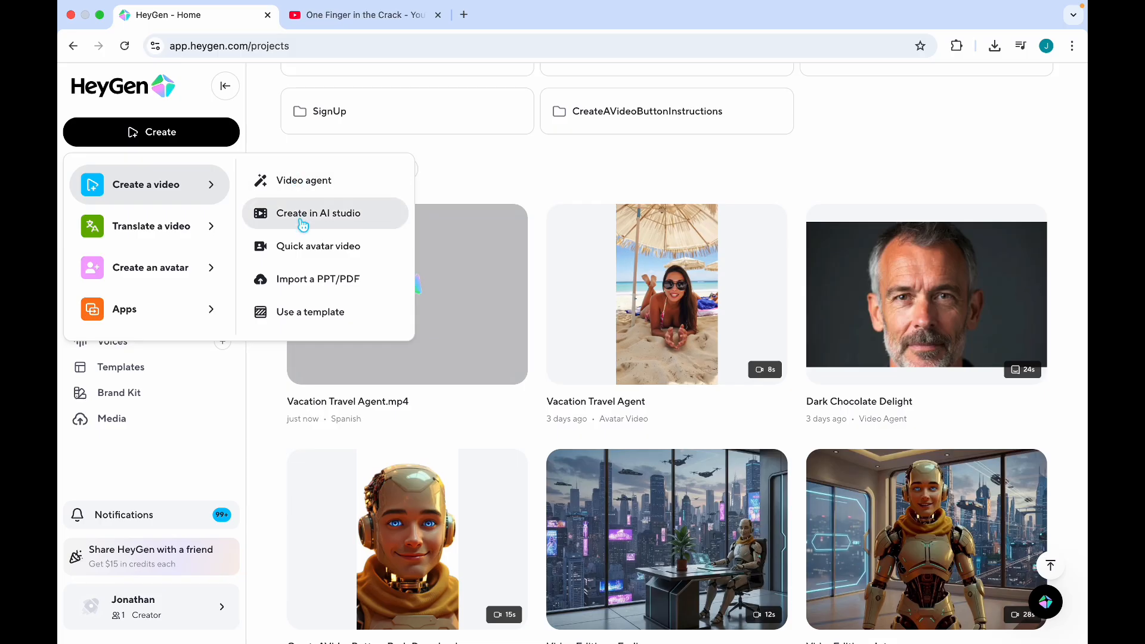
mouse_move(196, 219)
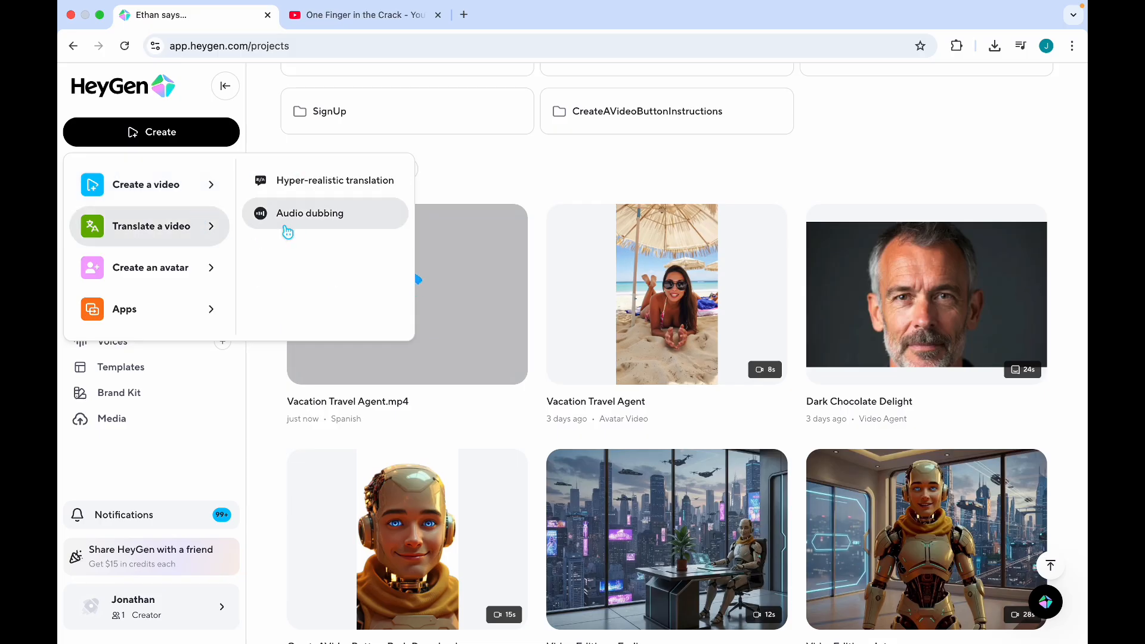
click(334, 187)
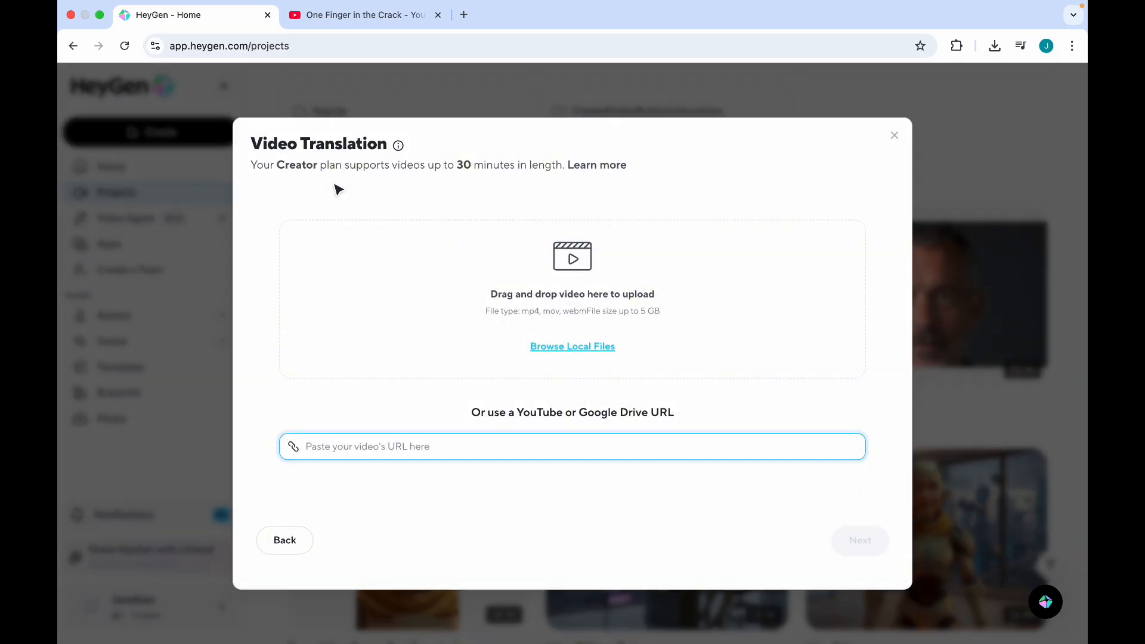
click(563, 322)
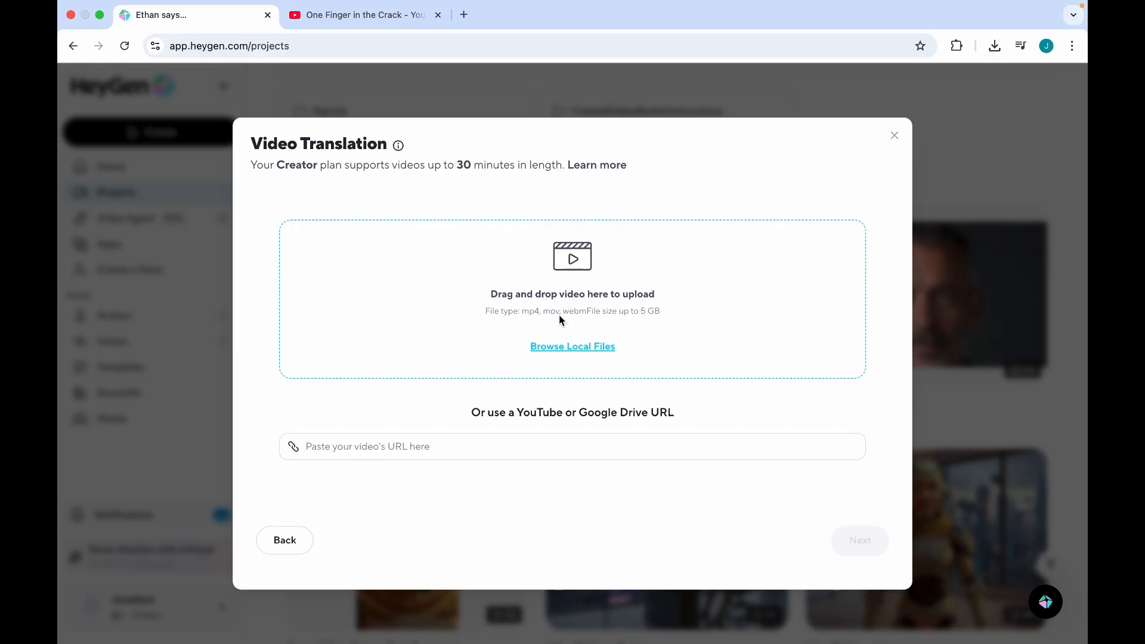
click(369, 195)
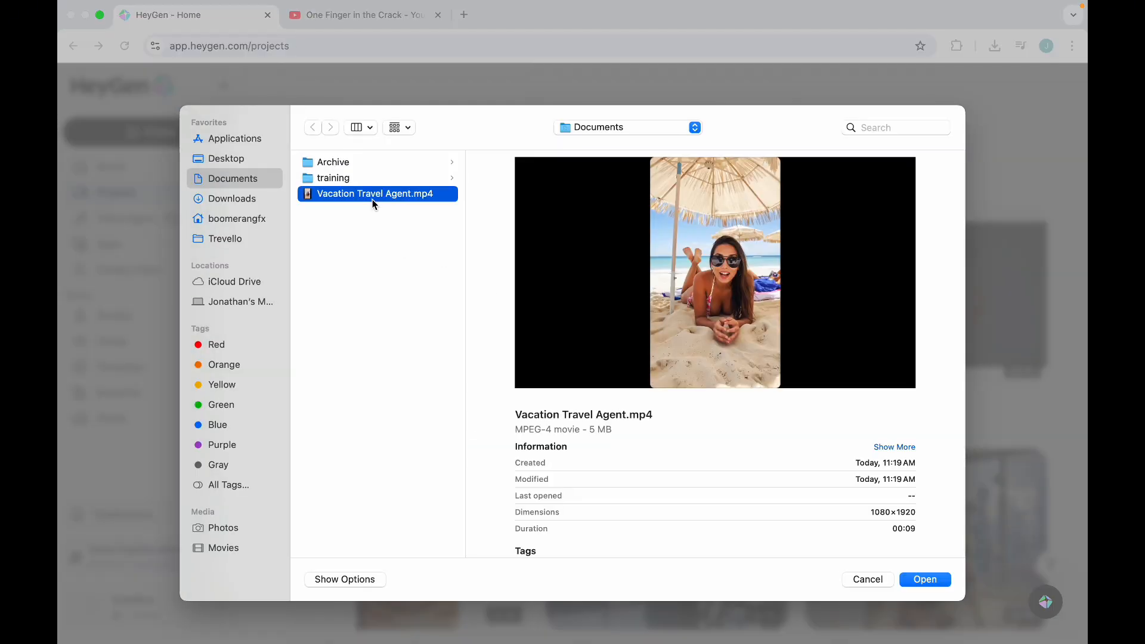
click(925, 579)
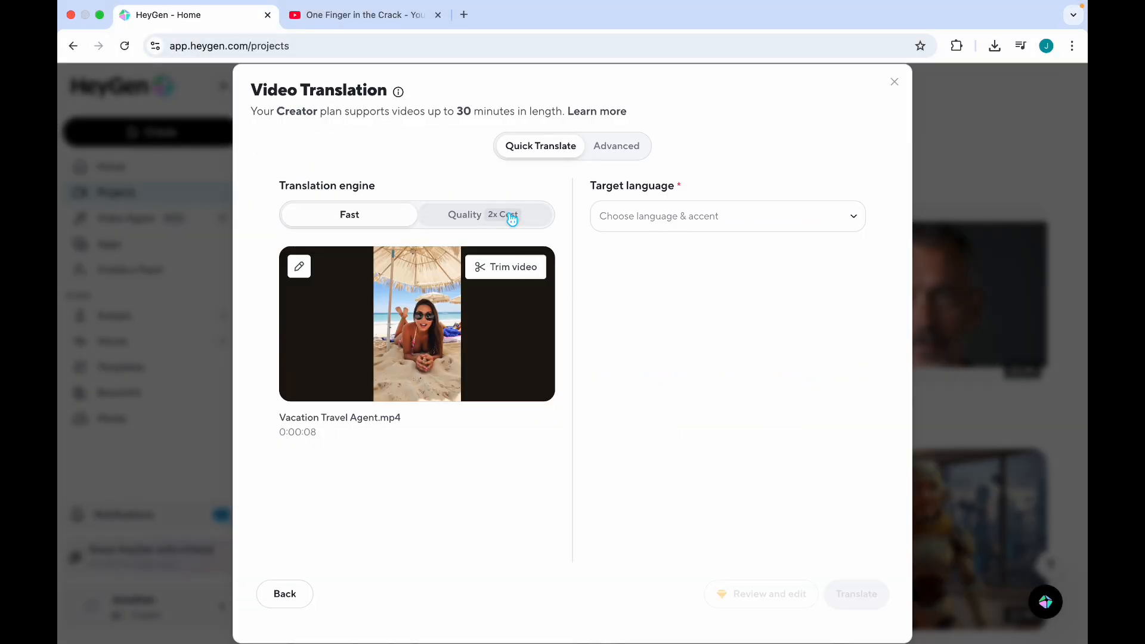
Choose the Quality translation engine, set the target language to Spanish and submit the translation.
click(510, 217)
click(745, 222)
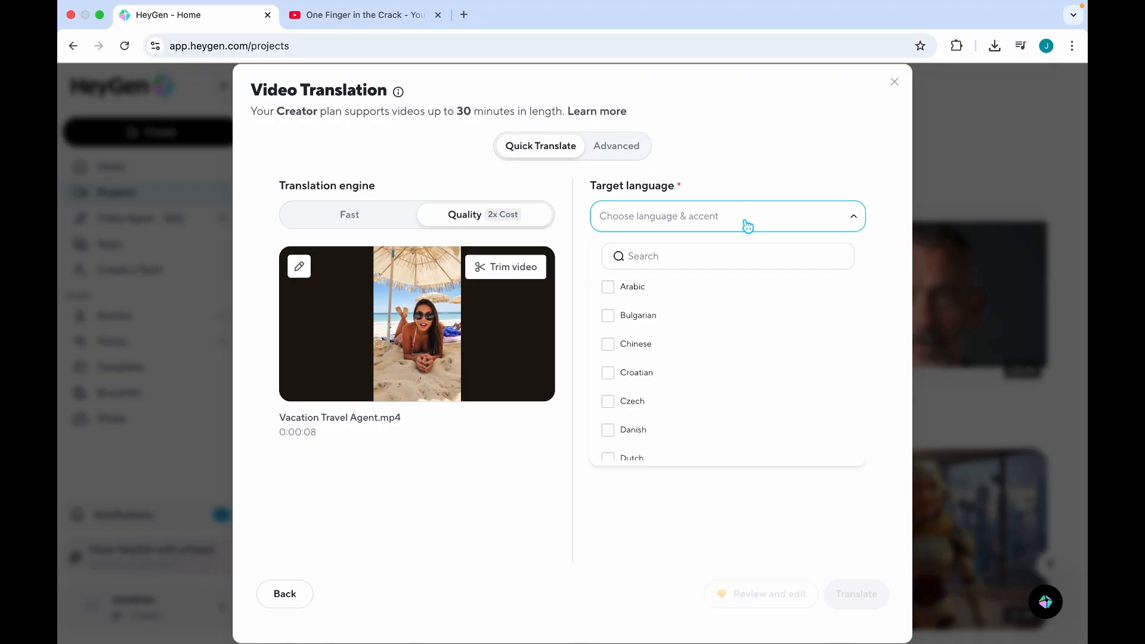
click(705, 256)
text(spanis)
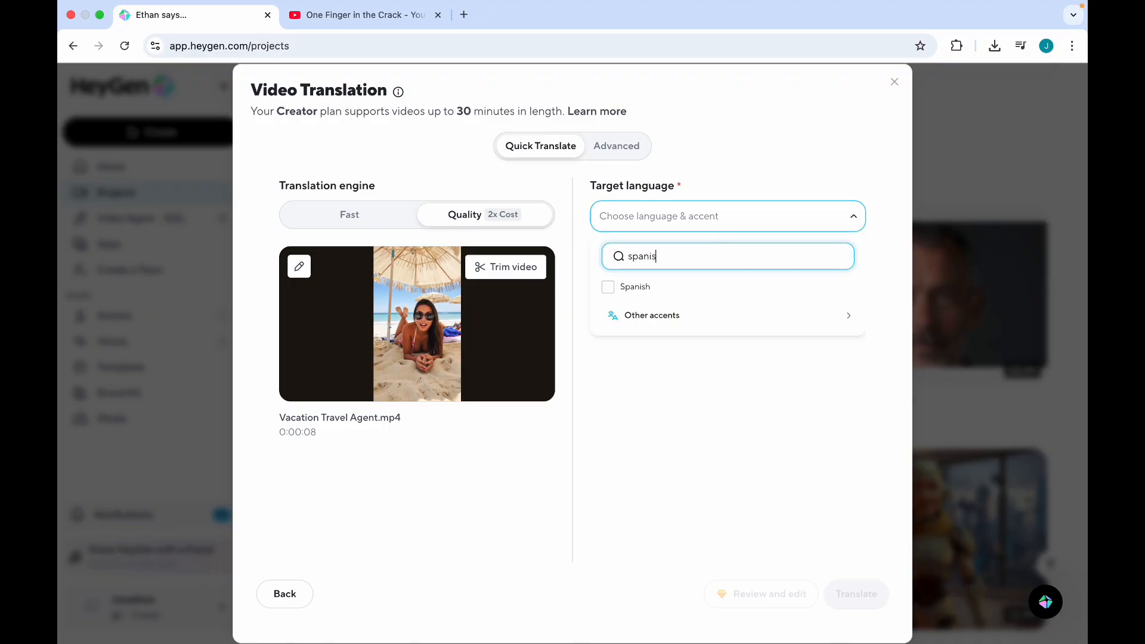
click(679, 293)
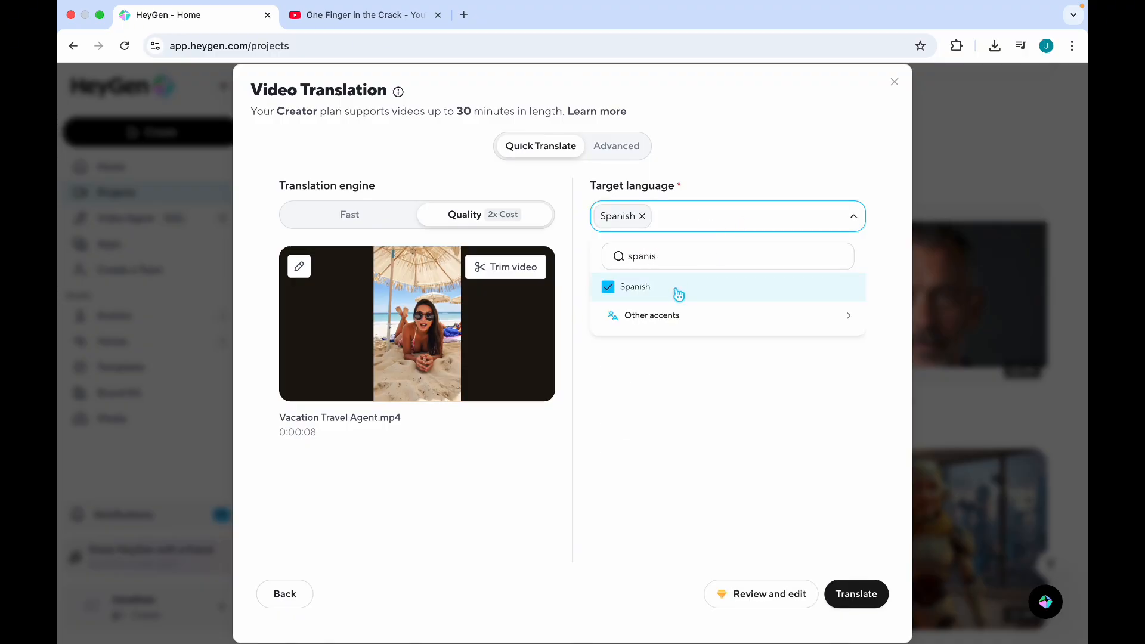
click(858, 595)
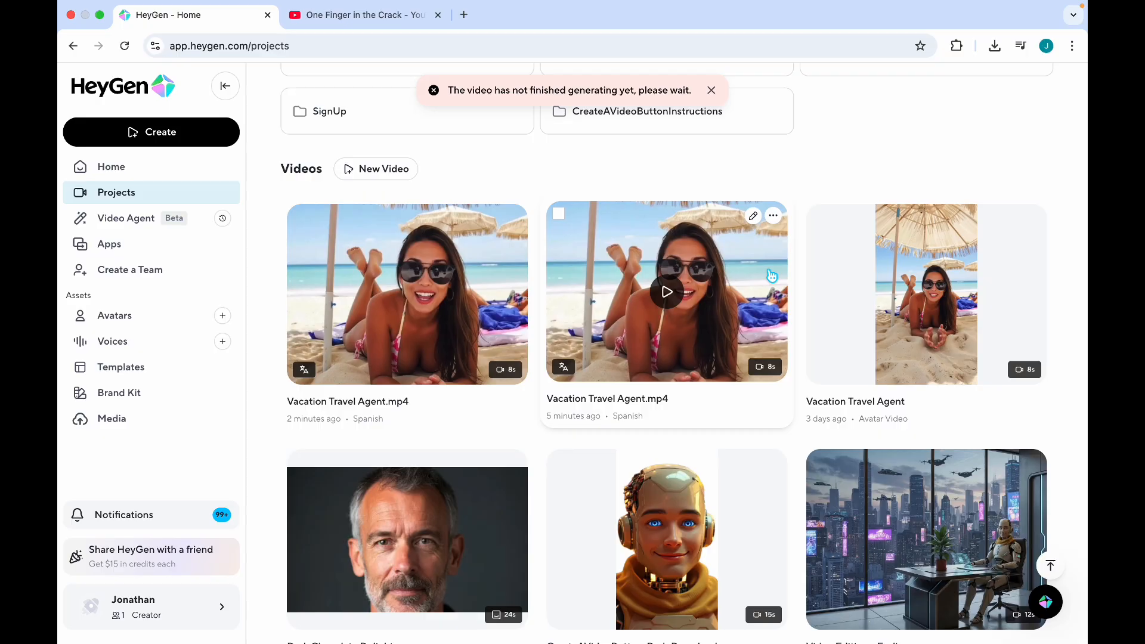
Refresh the projects page and download both Spanish translations of Vacation Travel Agent.mp4.
click(125, 47)
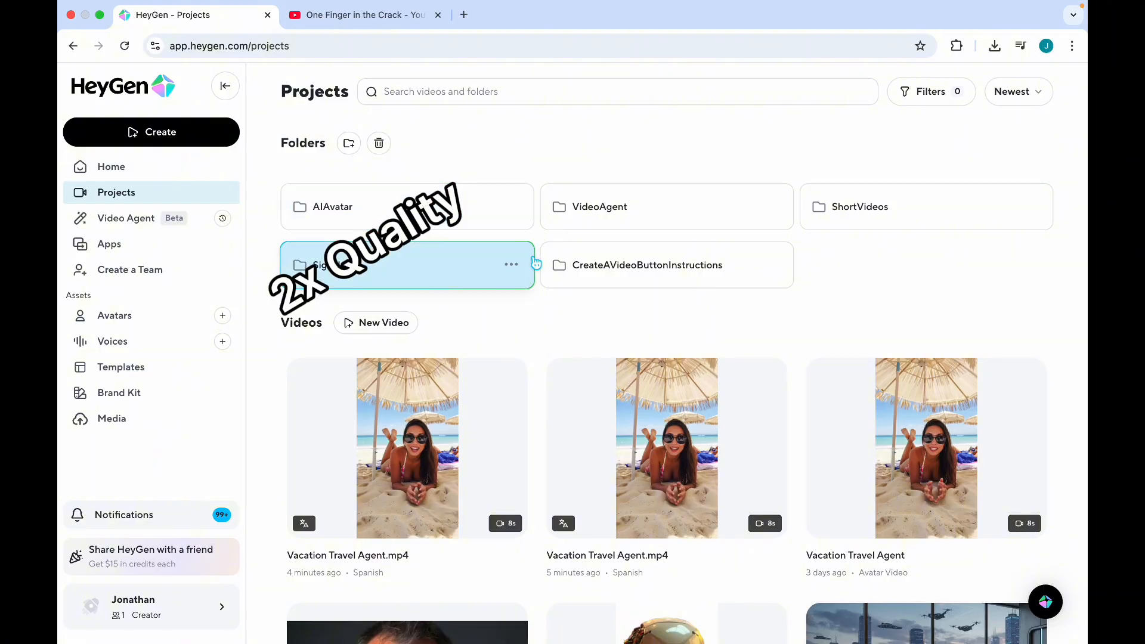
scroll(535, 263, down, 3)
click(771, 224)
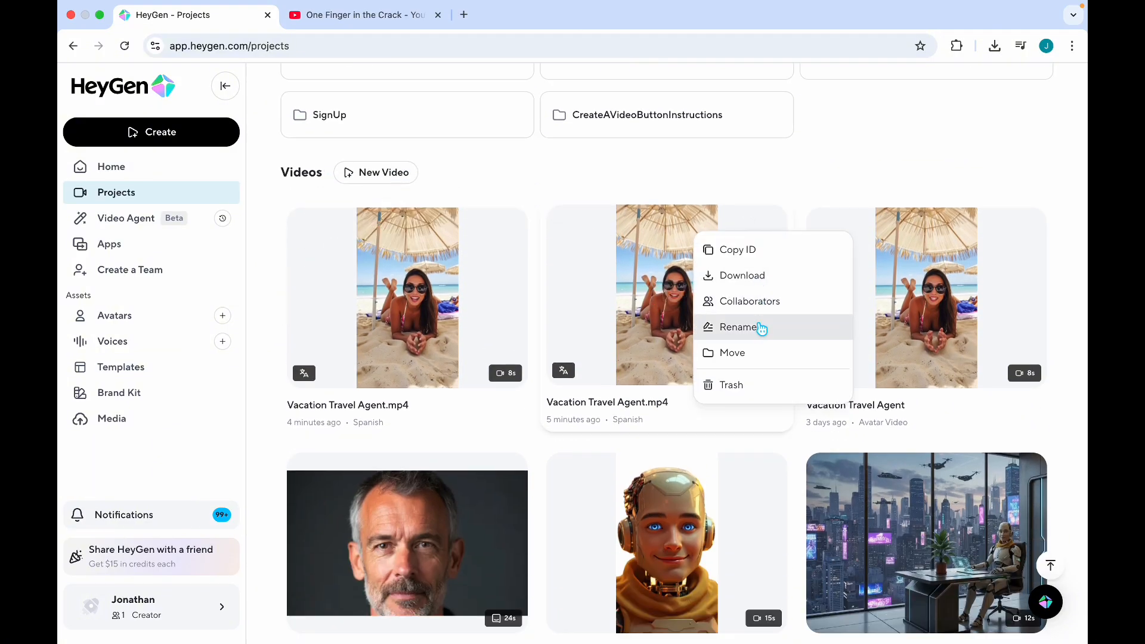
click(764, 284)
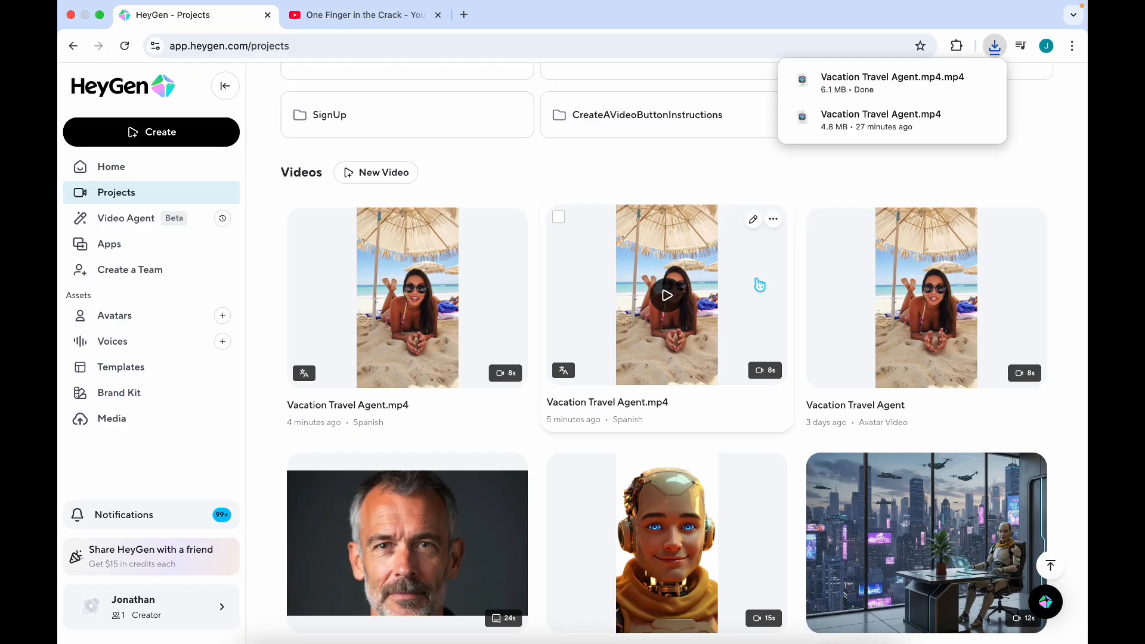
click(515, 221)
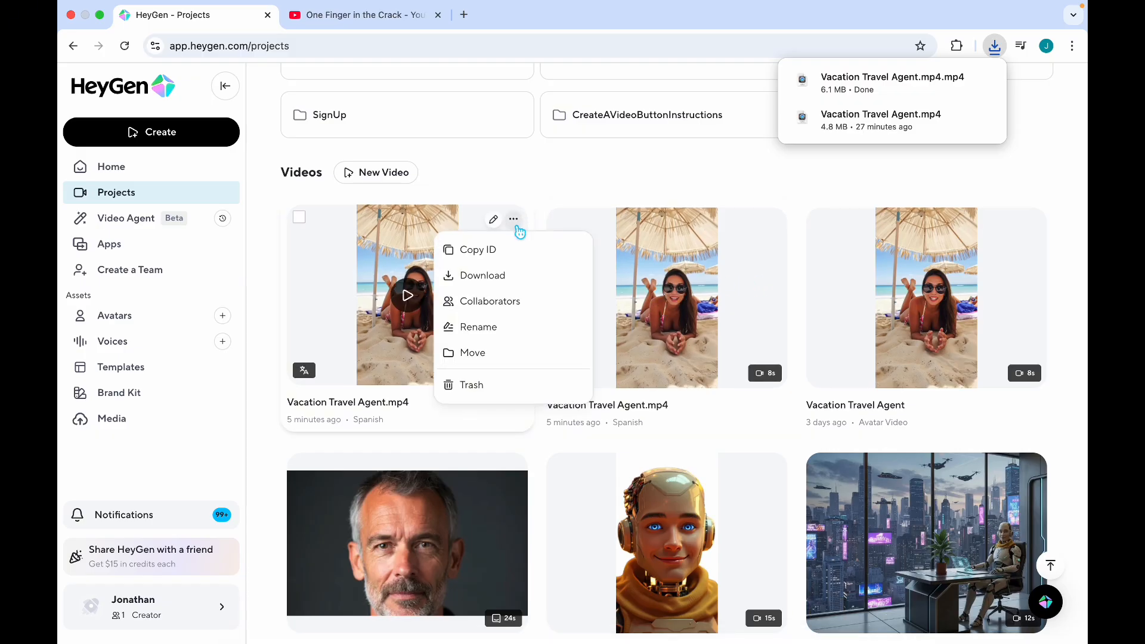
click(507, 278)
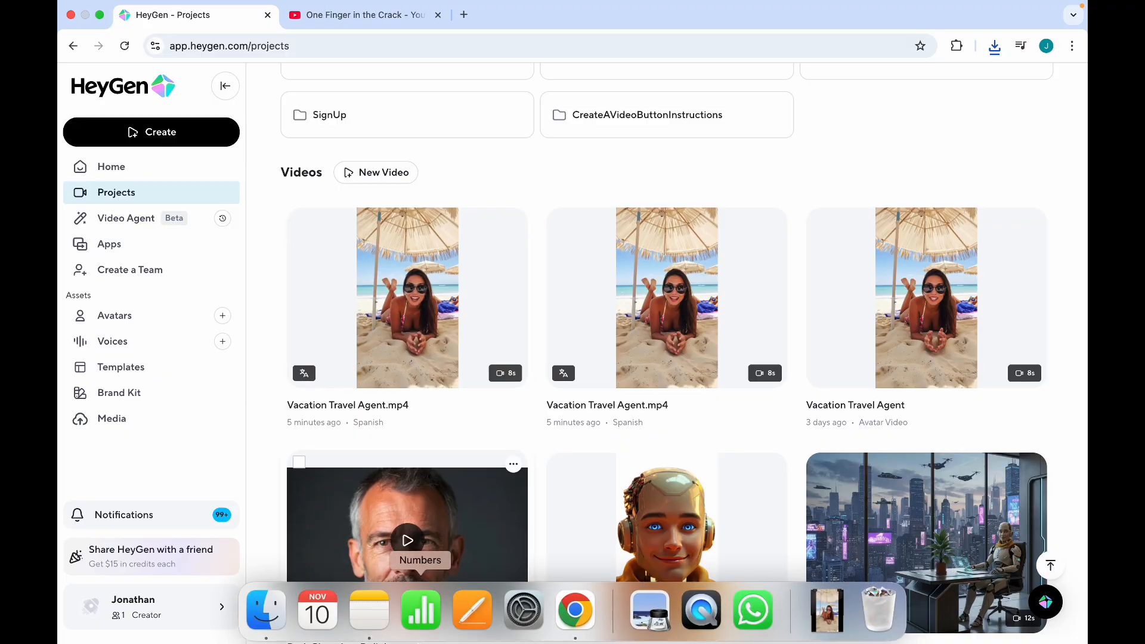
In Finder's Downloads folder, rename Vacation Travel Agent.mp4 (1).mp4 as Vacation Travel Agent.mp4-2xCost.mp4.
click(268, 618)
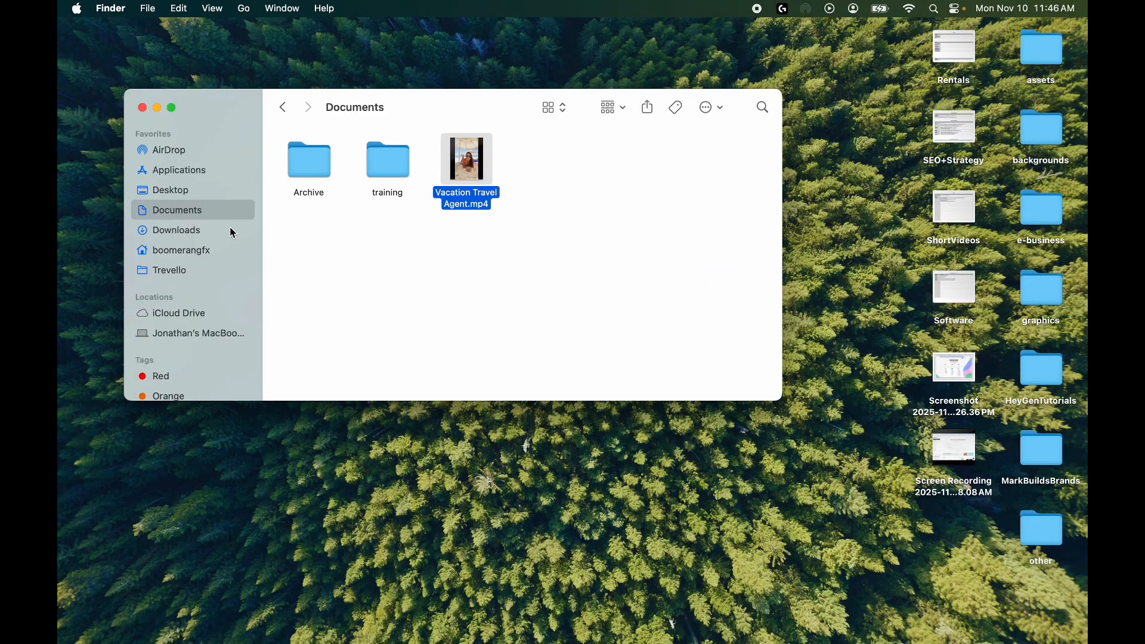
click(222, 230)
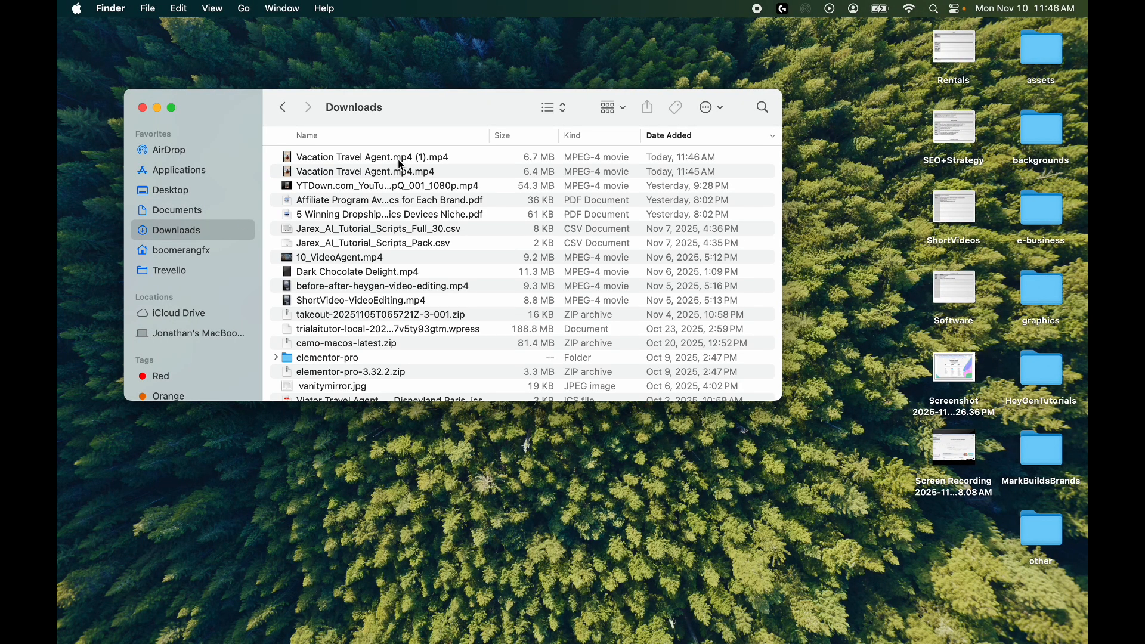
click(400, 156)
click(412, 156)
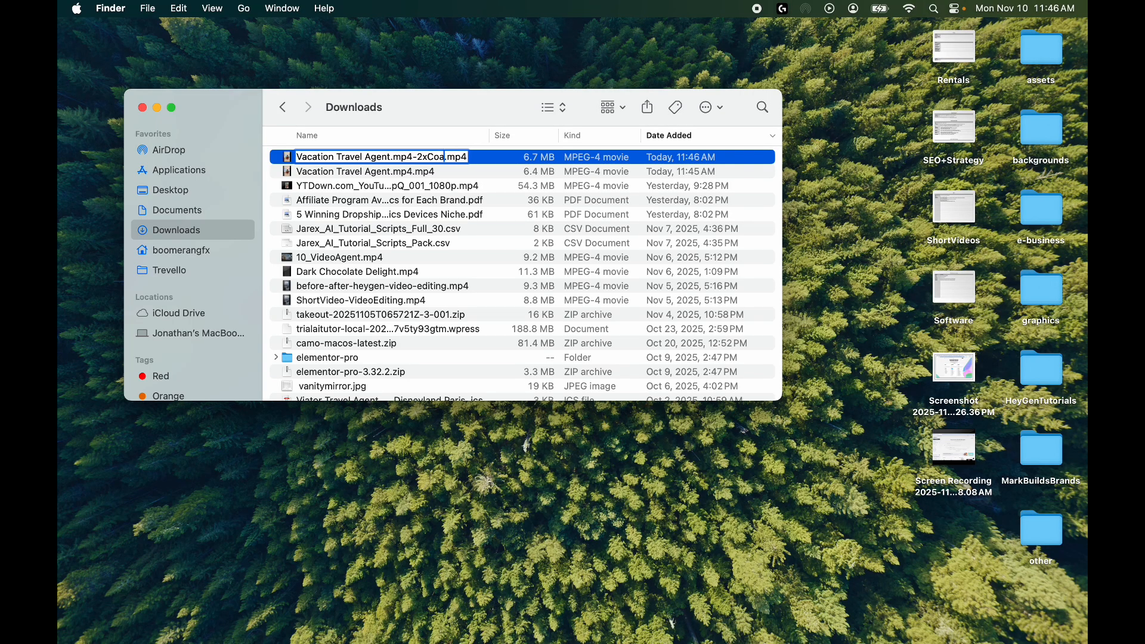
Rename the remaining Vacation Travel Agent.mp4.mp4 download as Vacation Travel Agent.mp4-1xCost.mp4.
click(387, 174)
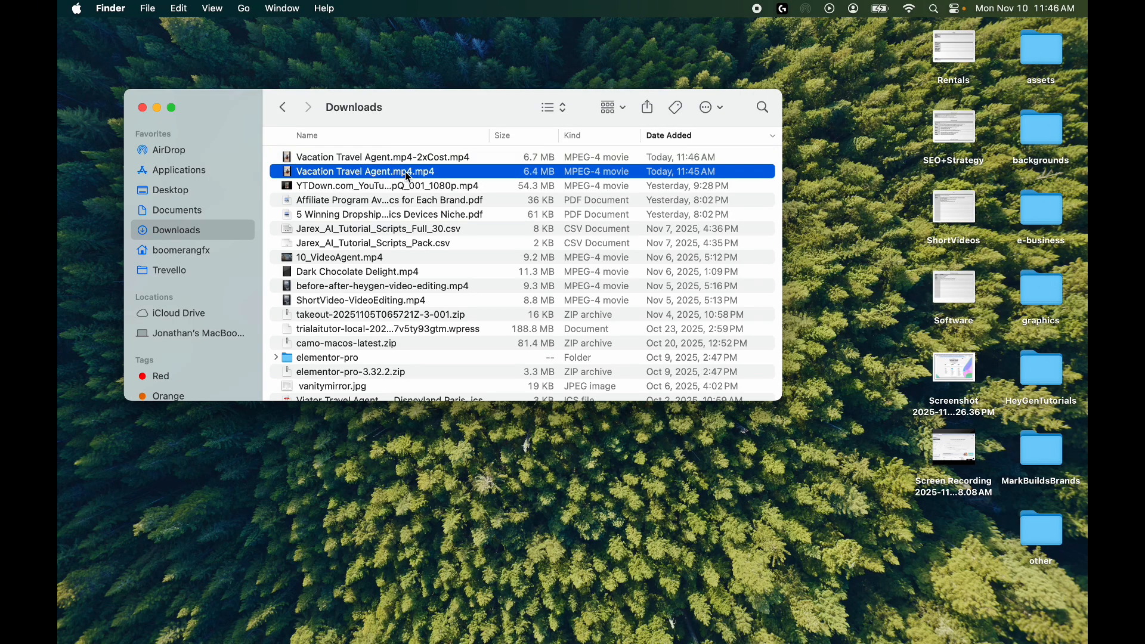
click(407, 177)
click(408, 173)
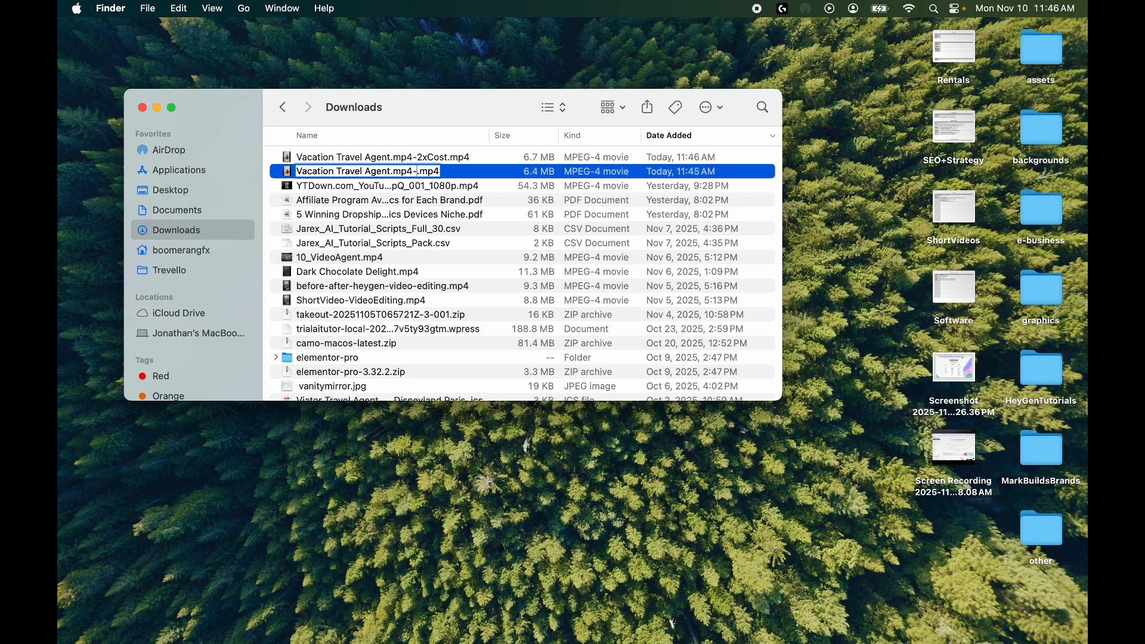
text(-1xCost)
key(Return)
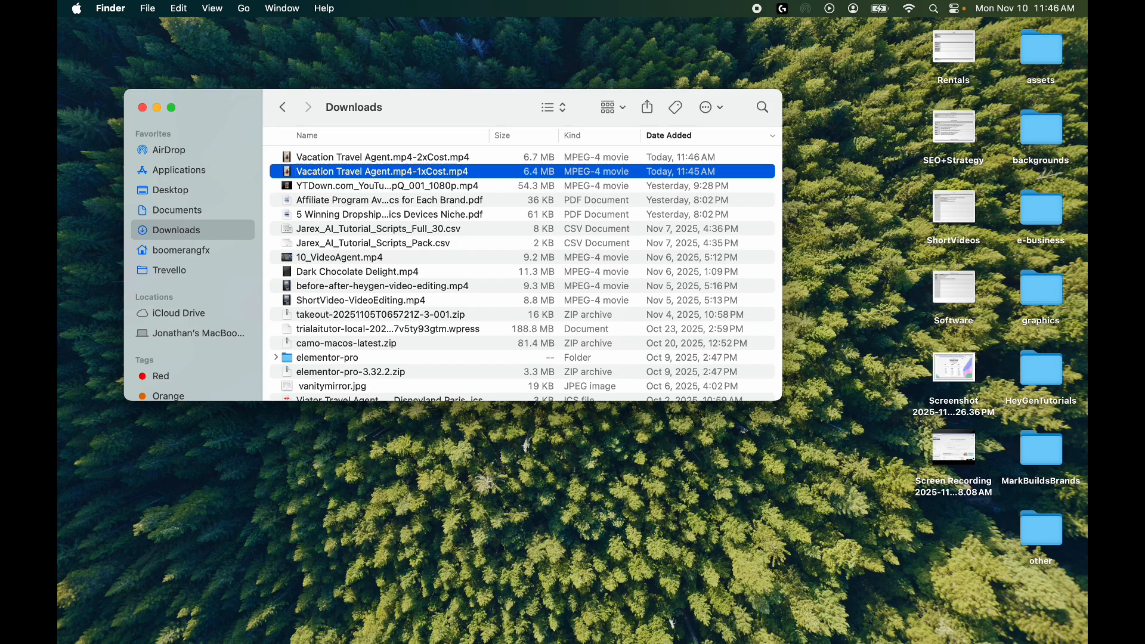
Open the 1xCost and 2xCost videos in QuickTime Player and arrange their windows side by side.
double_click(447, 177)
click(471, 158)
double_click(467, 158)
drag(334, 34, 779, 28)
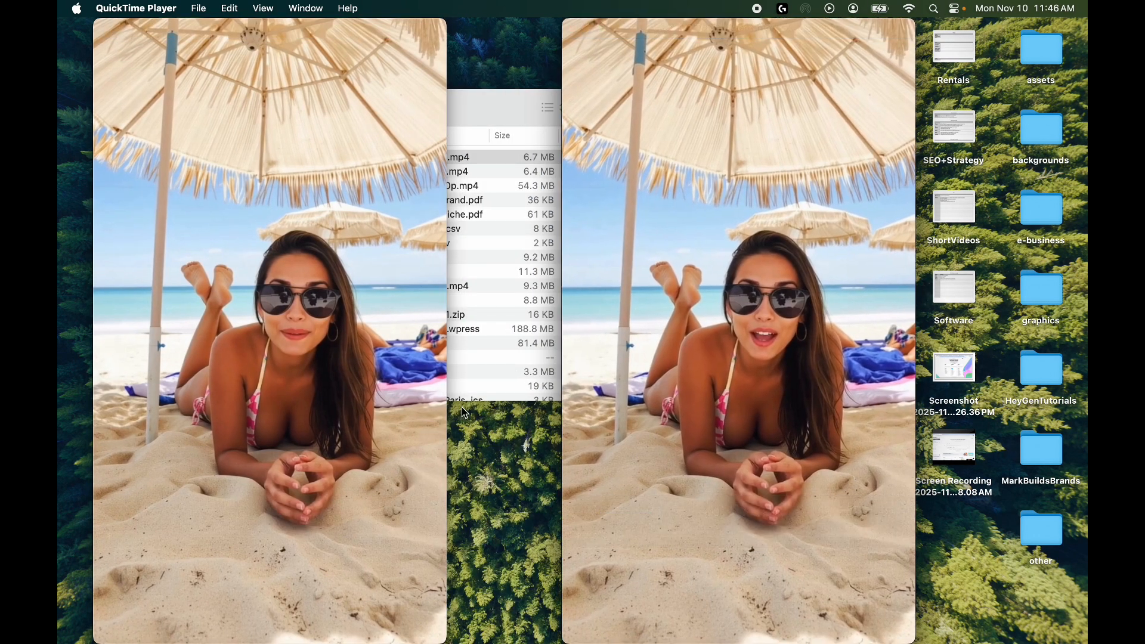
Play the 1xCost video and the 2xCost video one after the other to compare their translation and lip sync.
mouse_move(739, 42)
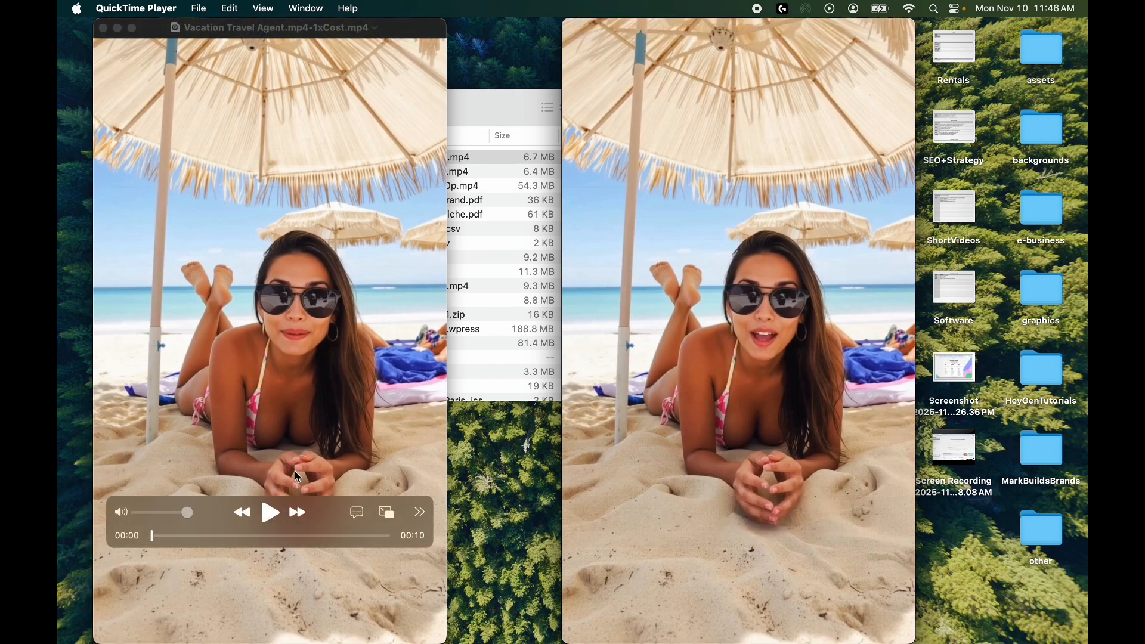
click(273, 514)
click(272, 514)
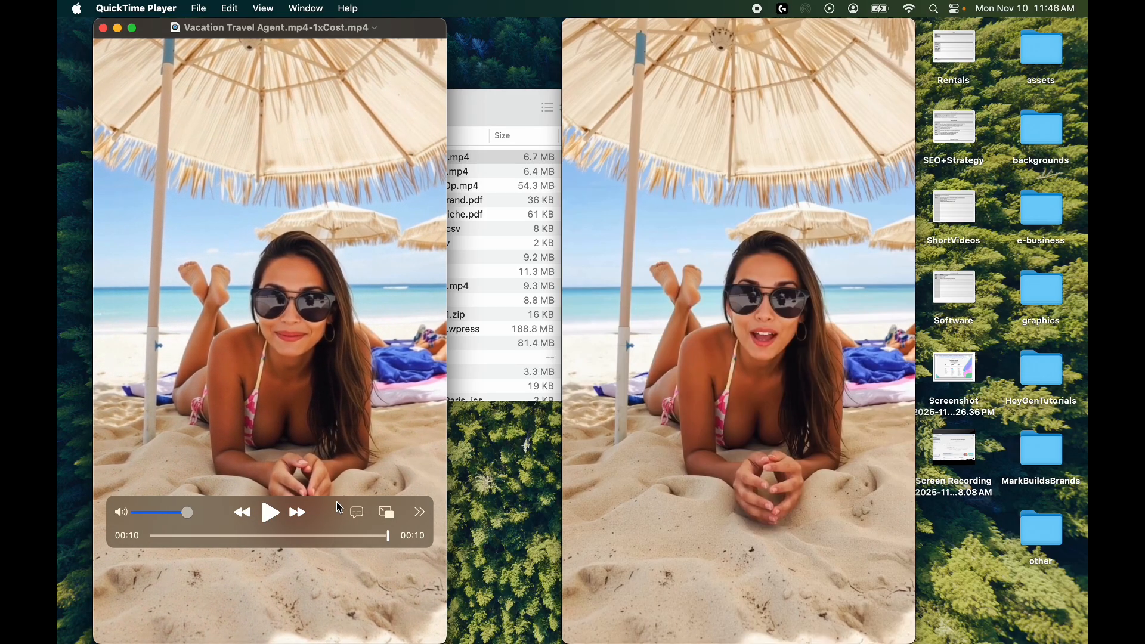
mouse_move(779, 472)
click(740, 514)
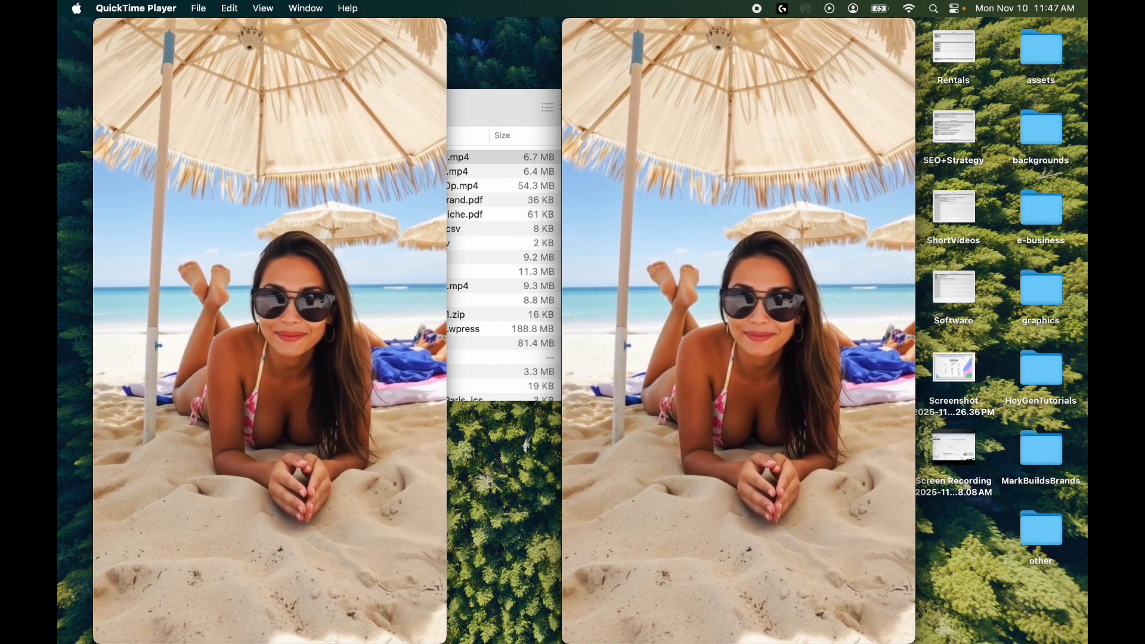
Switch to HeyGen in Chrome and start a new audio dubbing translation.
mouse_move(595, 641)
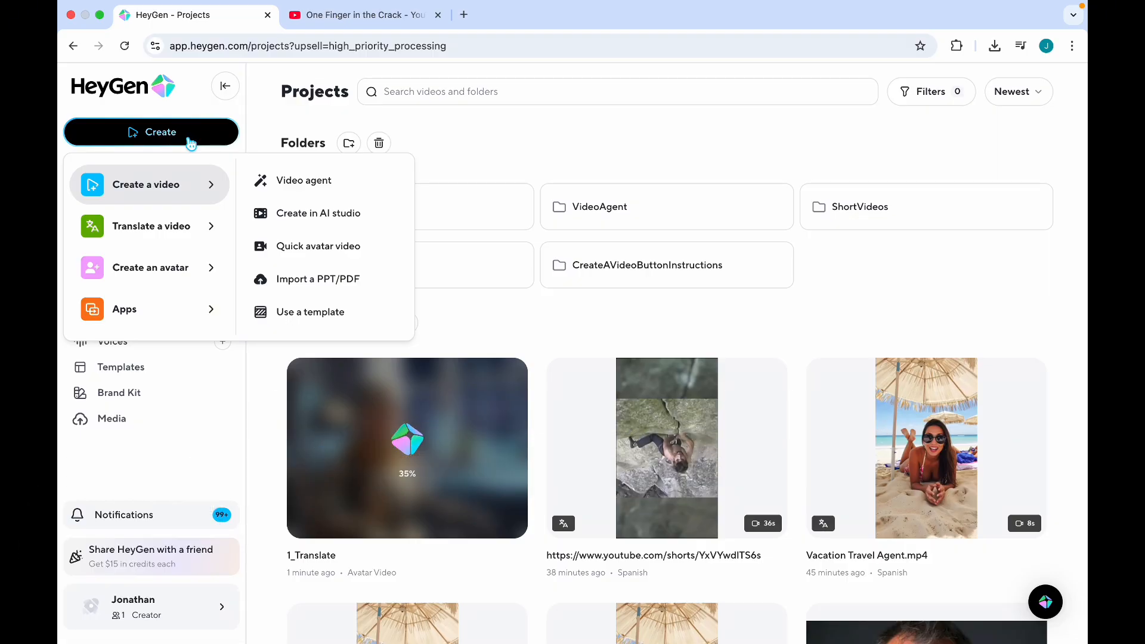
mouse_move(178, 231)
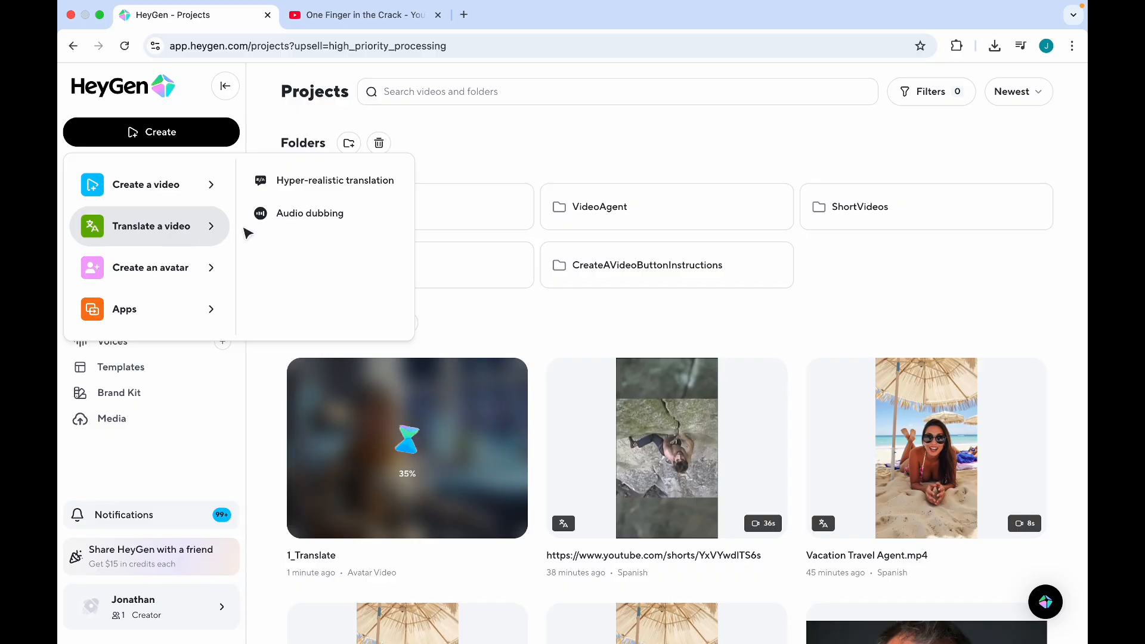
click(315, 220)
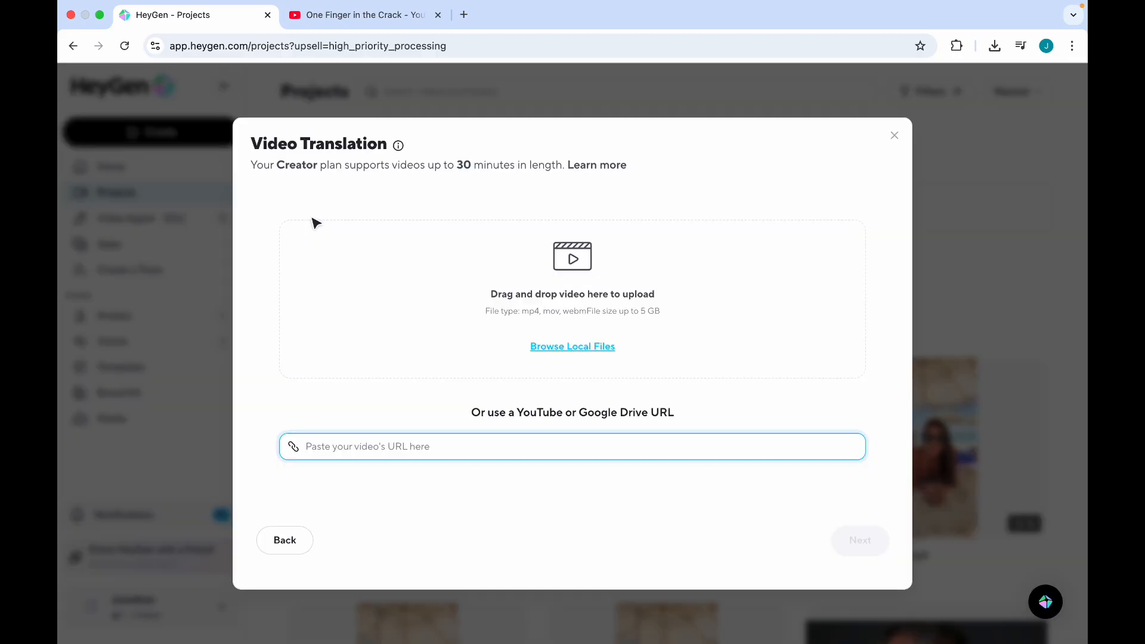
Copy the URL of the One Finger in the Crack YouTube Short, load it as the source video and continue to the translation settings.
click(365, 18)
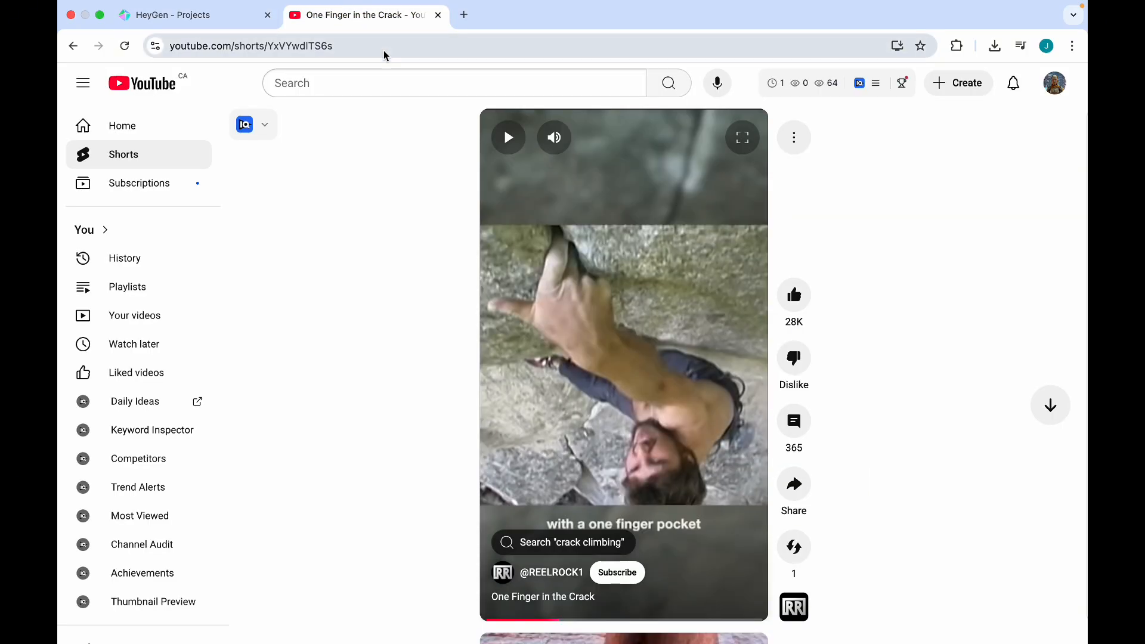
click(383, 54)
key(ctrl+c)
click(226, 15)
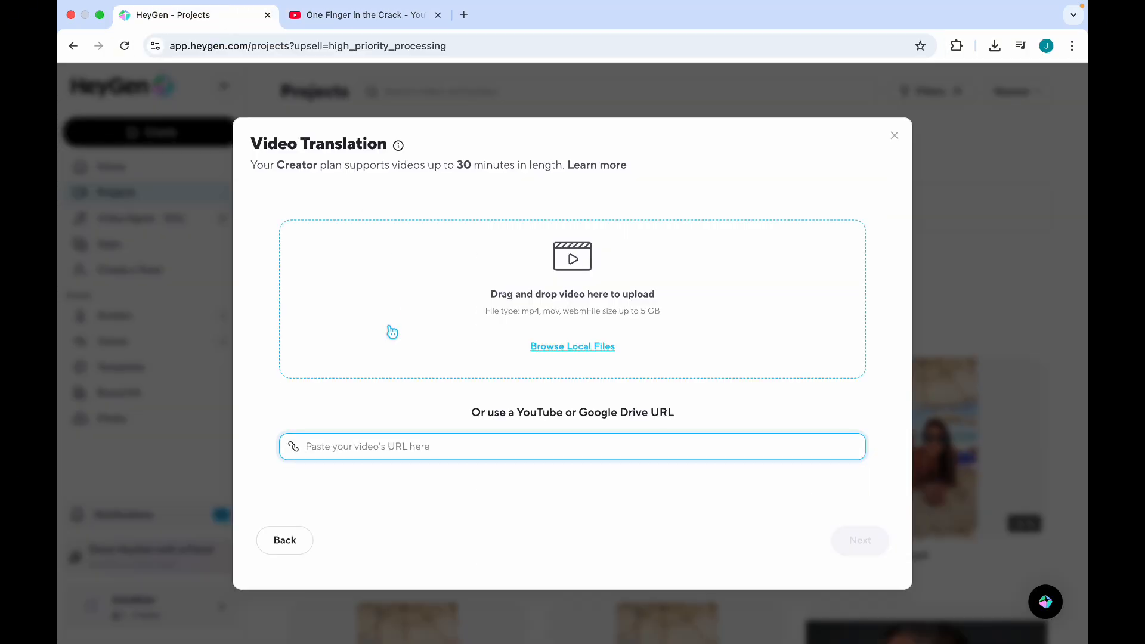
click(377, 446)
key(ctrl+v)
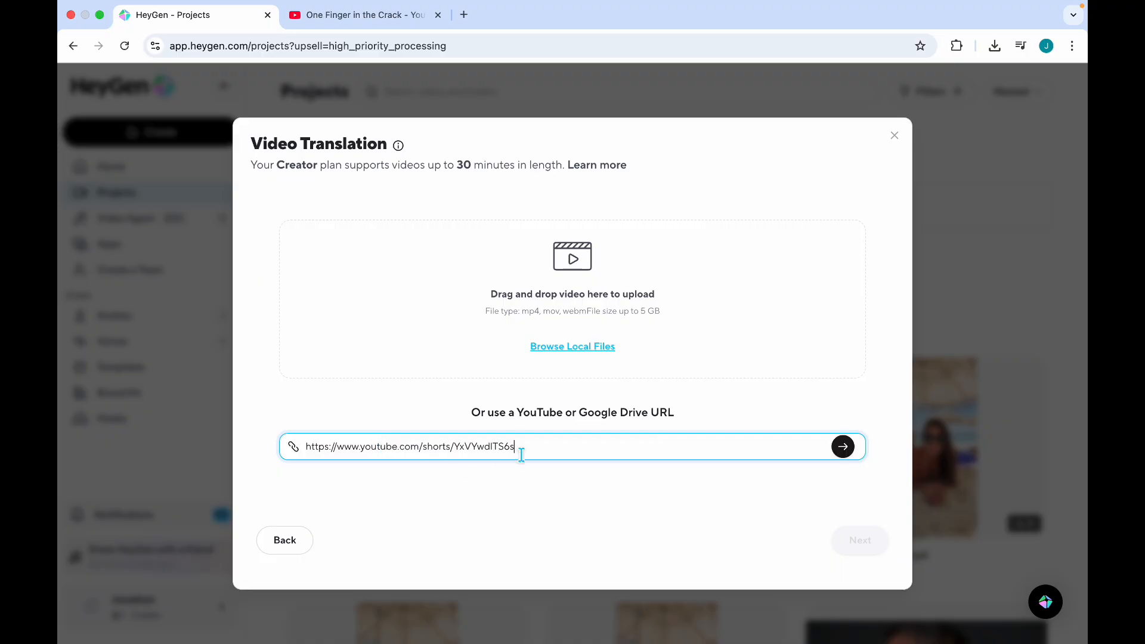
key(Return)
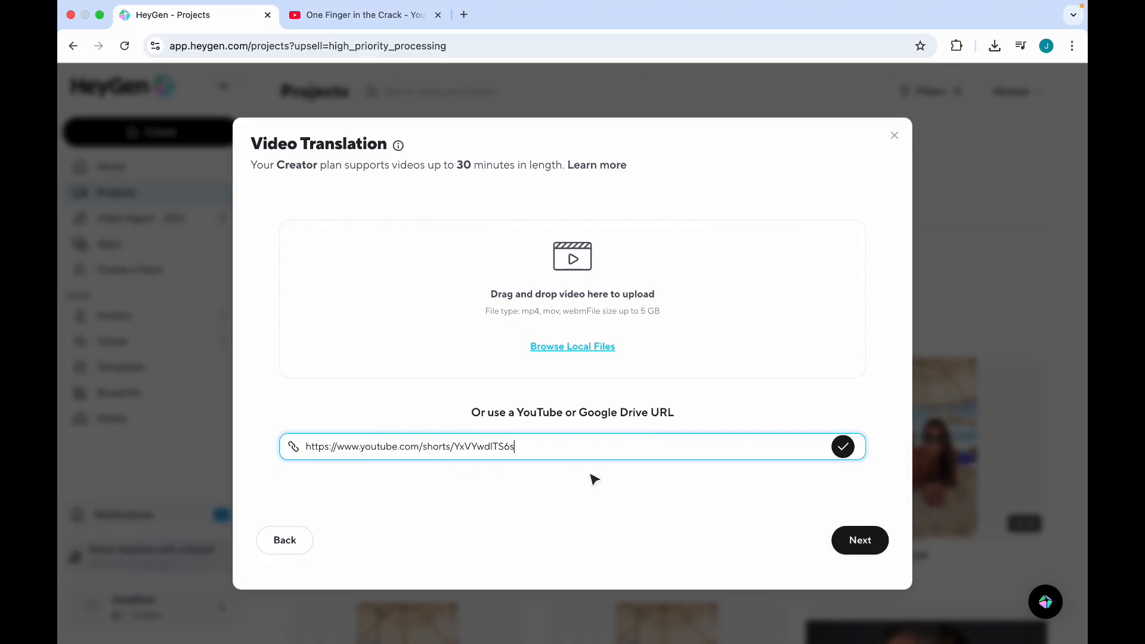
click(859, 544)
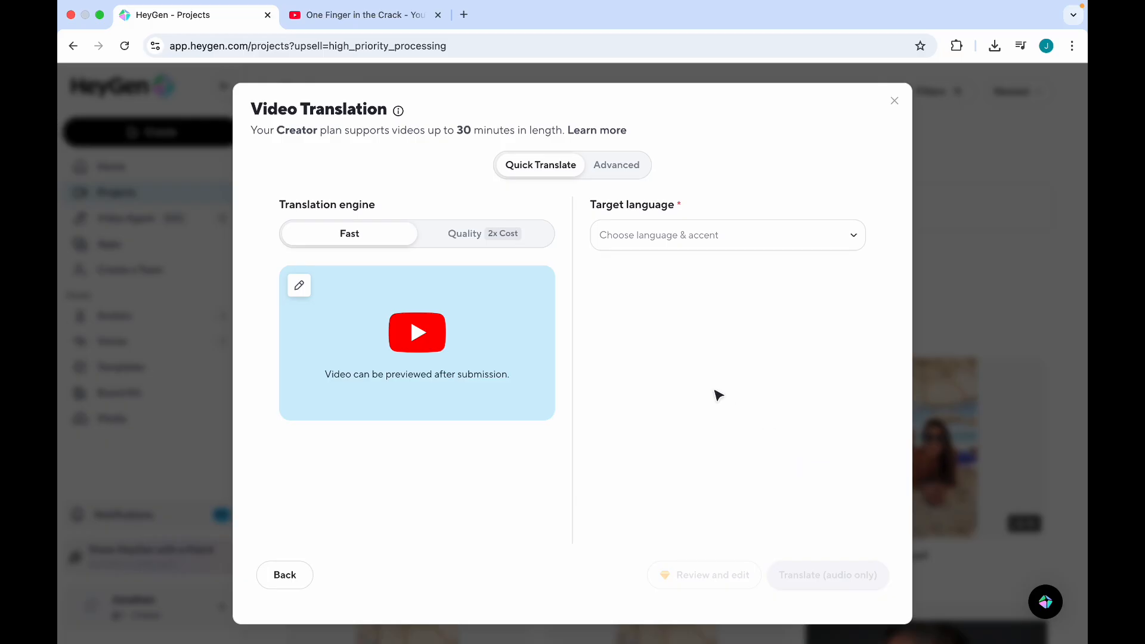
Set the target language to Spanish and submit the audio-only translation.
click(674, 250)
click(670, 273)
text(spanis)
click(674, 307)
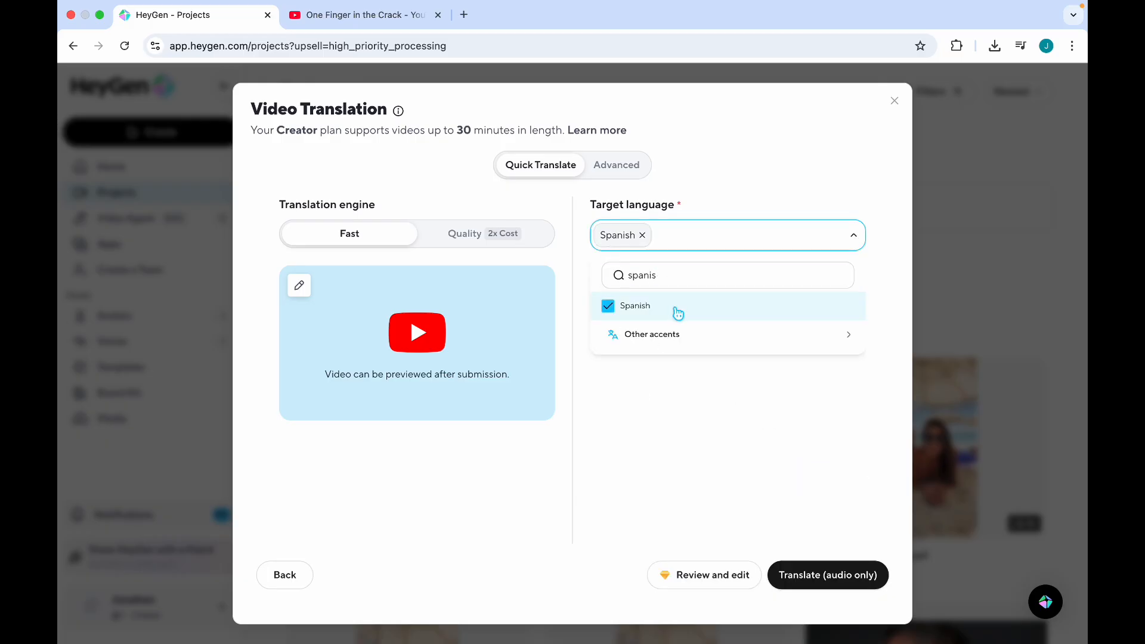
click(869, 575)
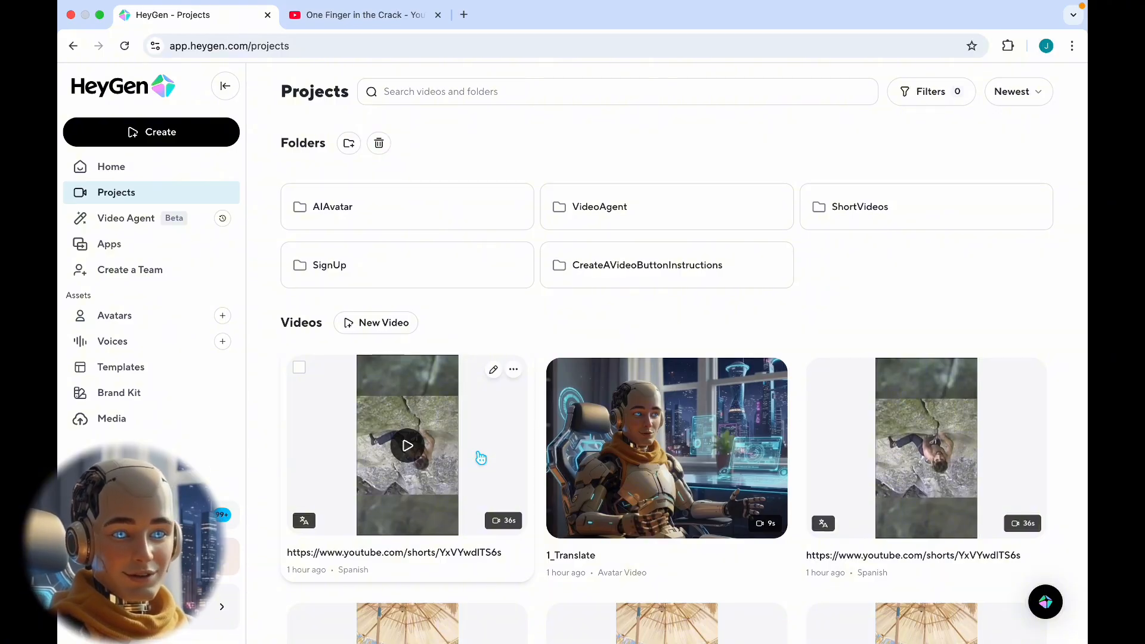
Open the newest Spanish translation of the YouTube Short from the projects page and play it.
click(434, 434)
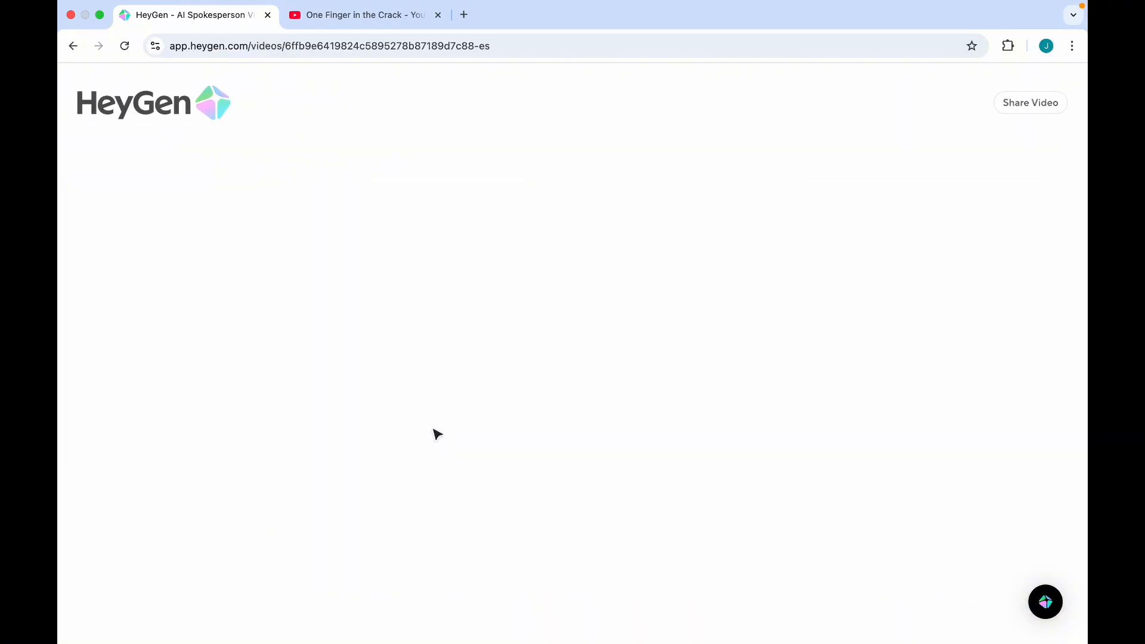
click(207, 553)
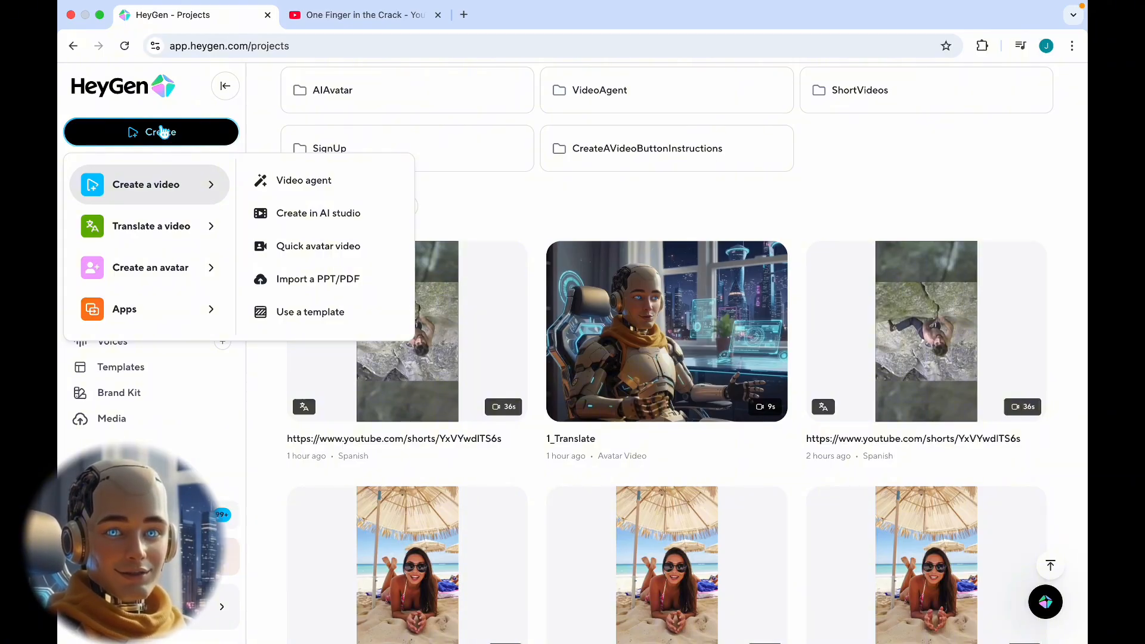
Start a hyper-realistic translation and upload Vacation Travel Agent.mp4 from the Documents folder.
mouse_move(161, 225)
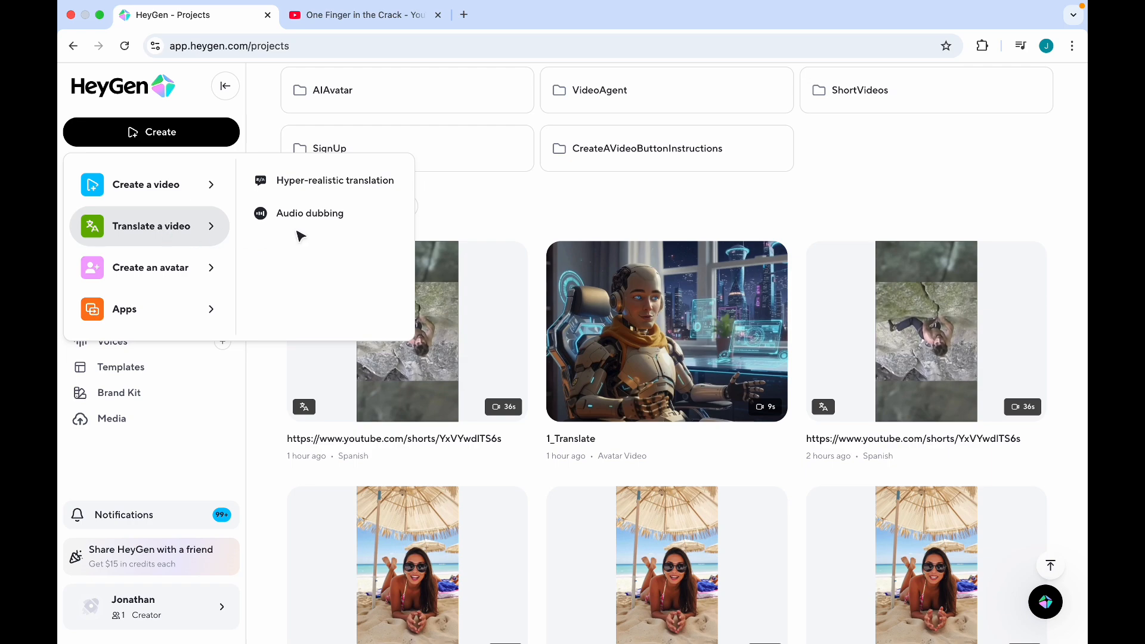
click(337, 187)
click(563, 272)
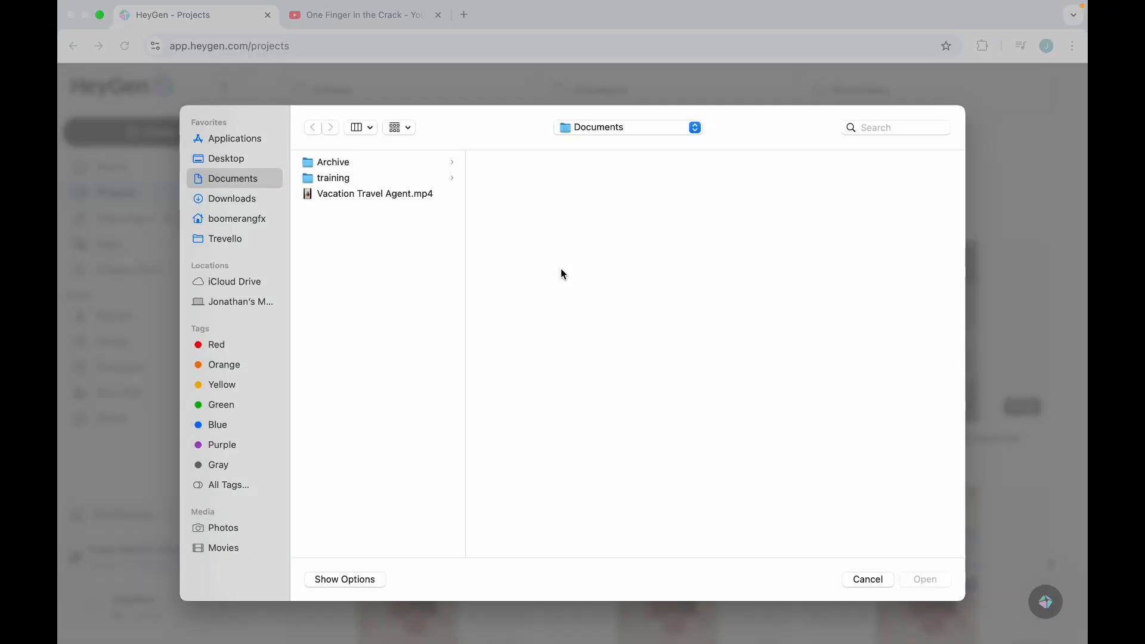
click(380, 192)
click(929, 579)
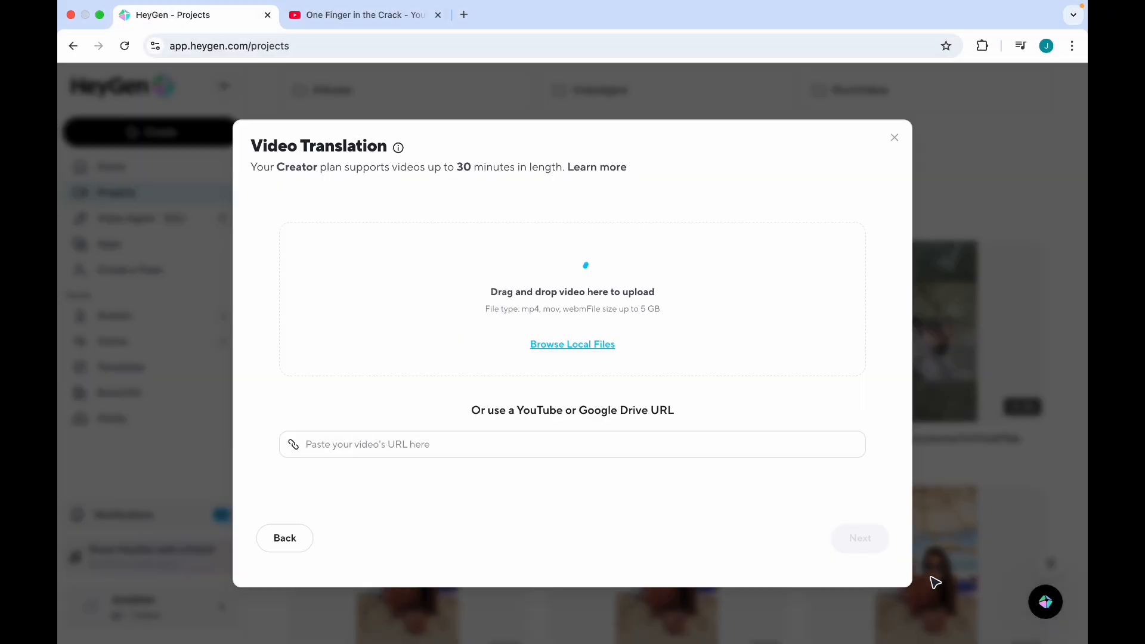